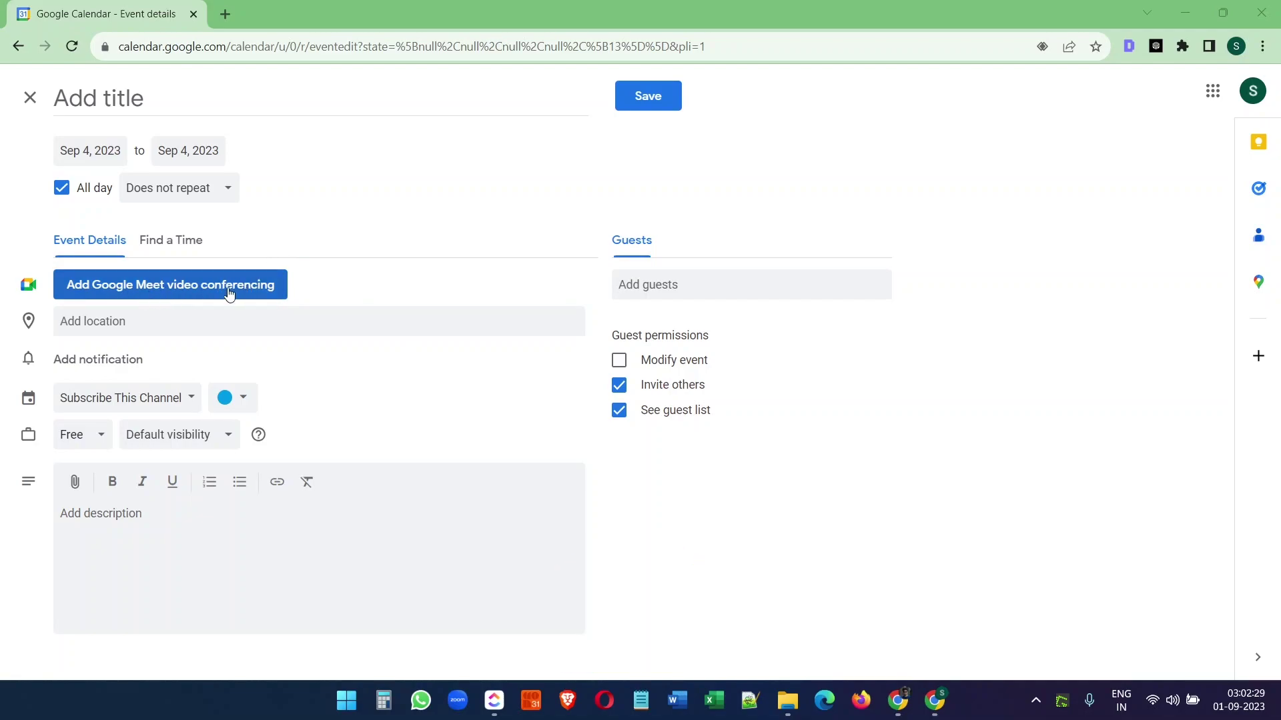
Bring the other Chrome window's new event forward and check that Zoom Meeting is a conferencing option
left_click(899, 713)
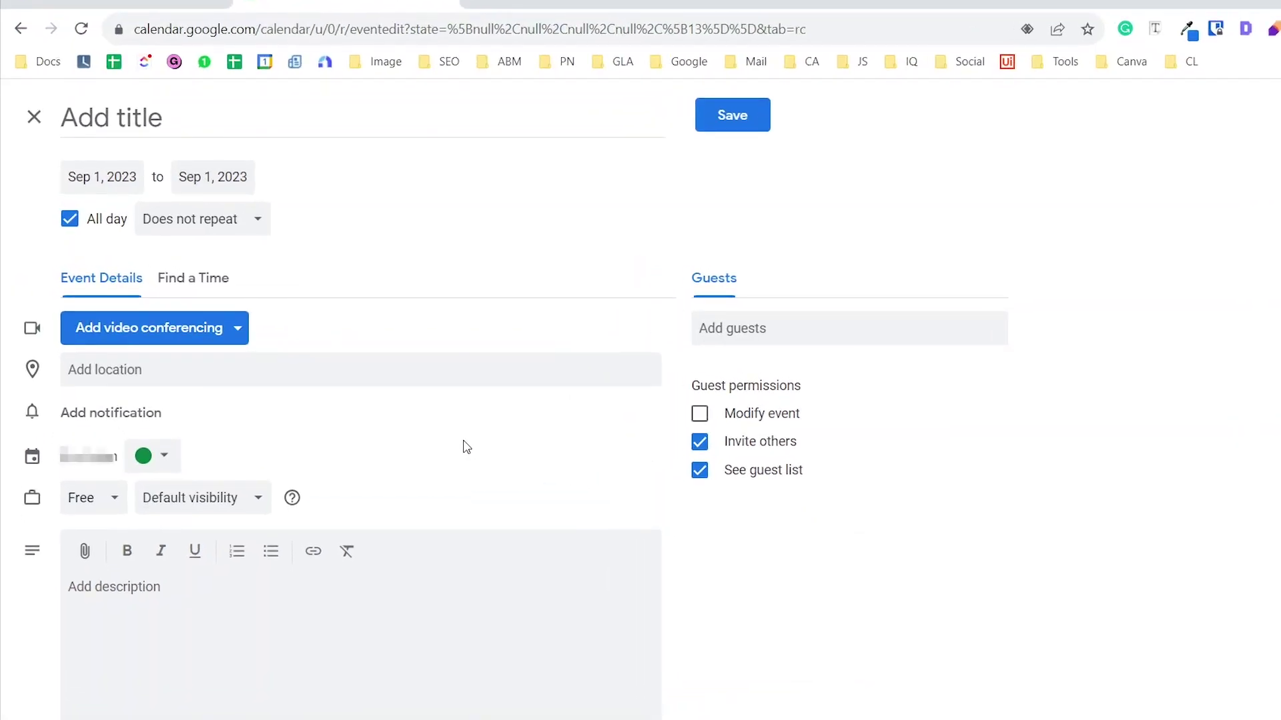
left_click(238, 328)
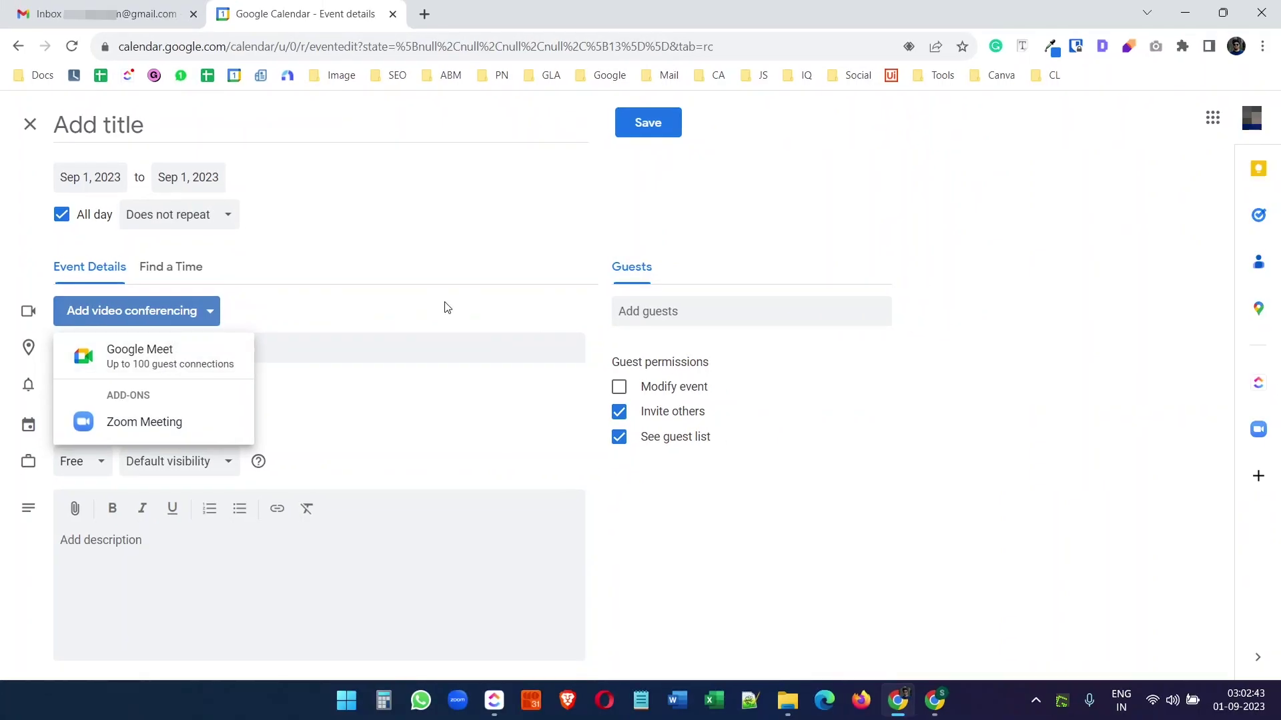
left_click(460, 244)
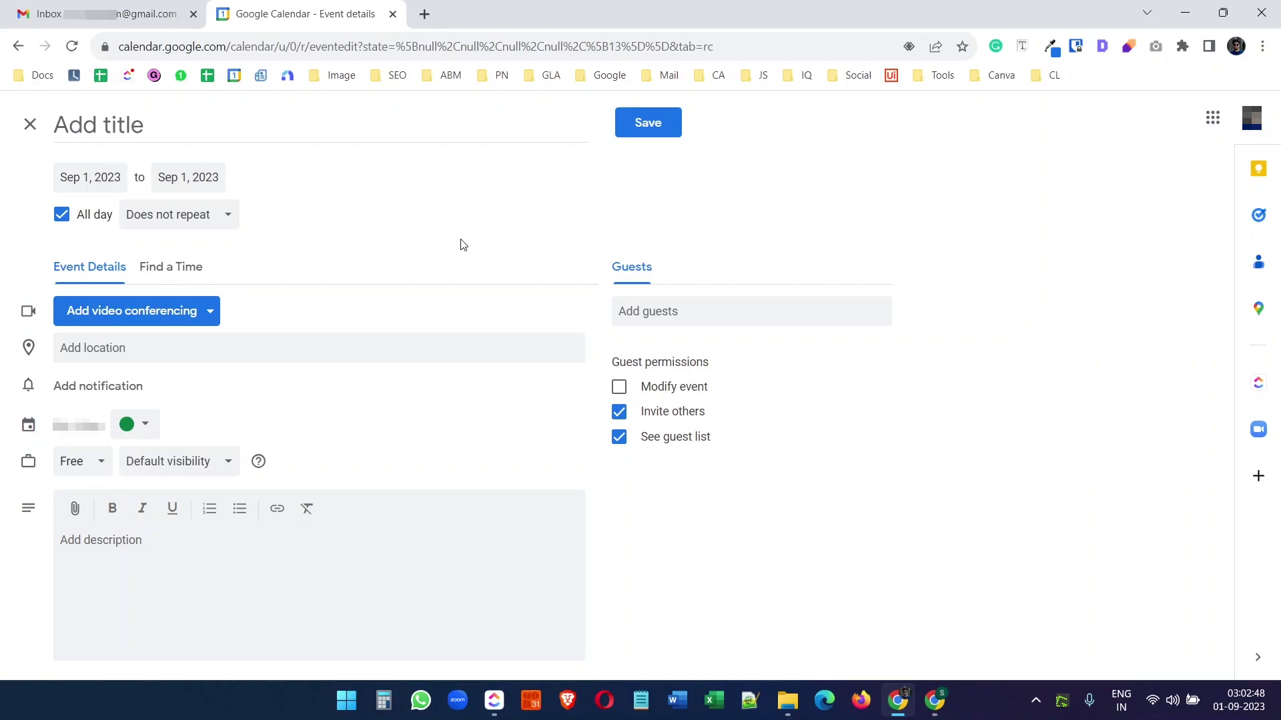
Look up the 'zoom for google workspace' Marketplace listing, then return to the calendar event tab
left_click(423, 15)
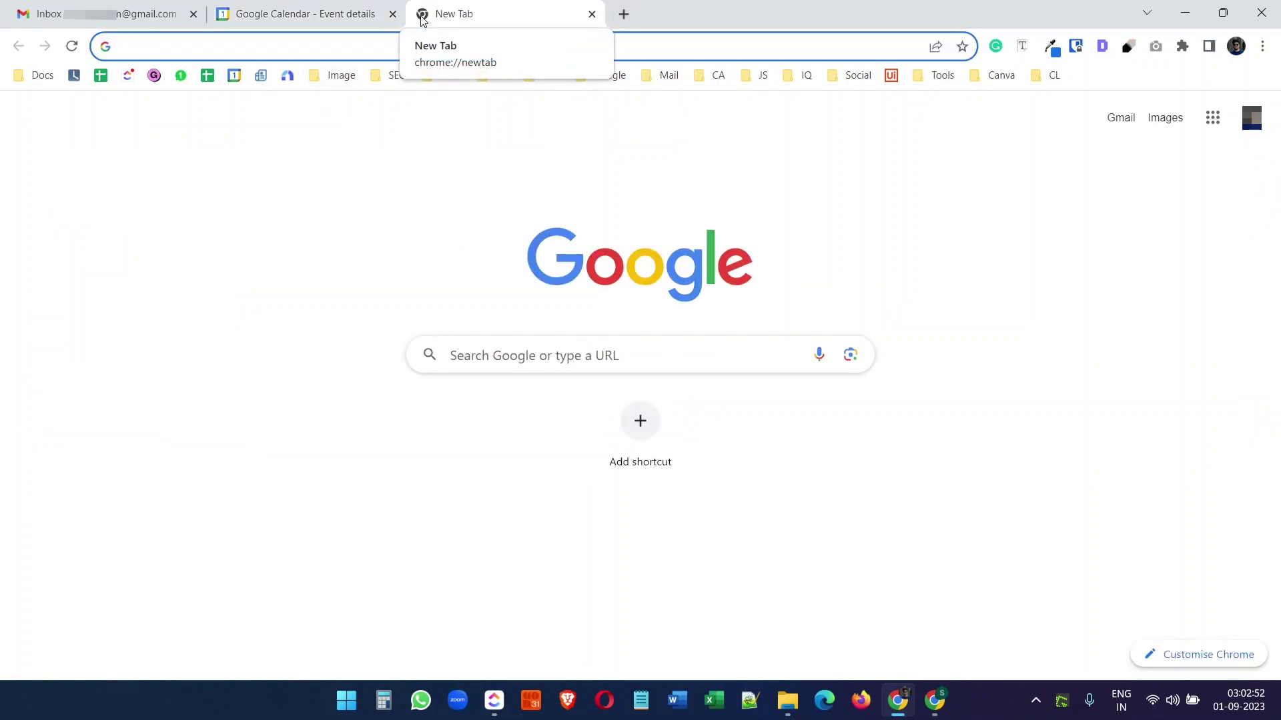
type("zoom for google workspace")
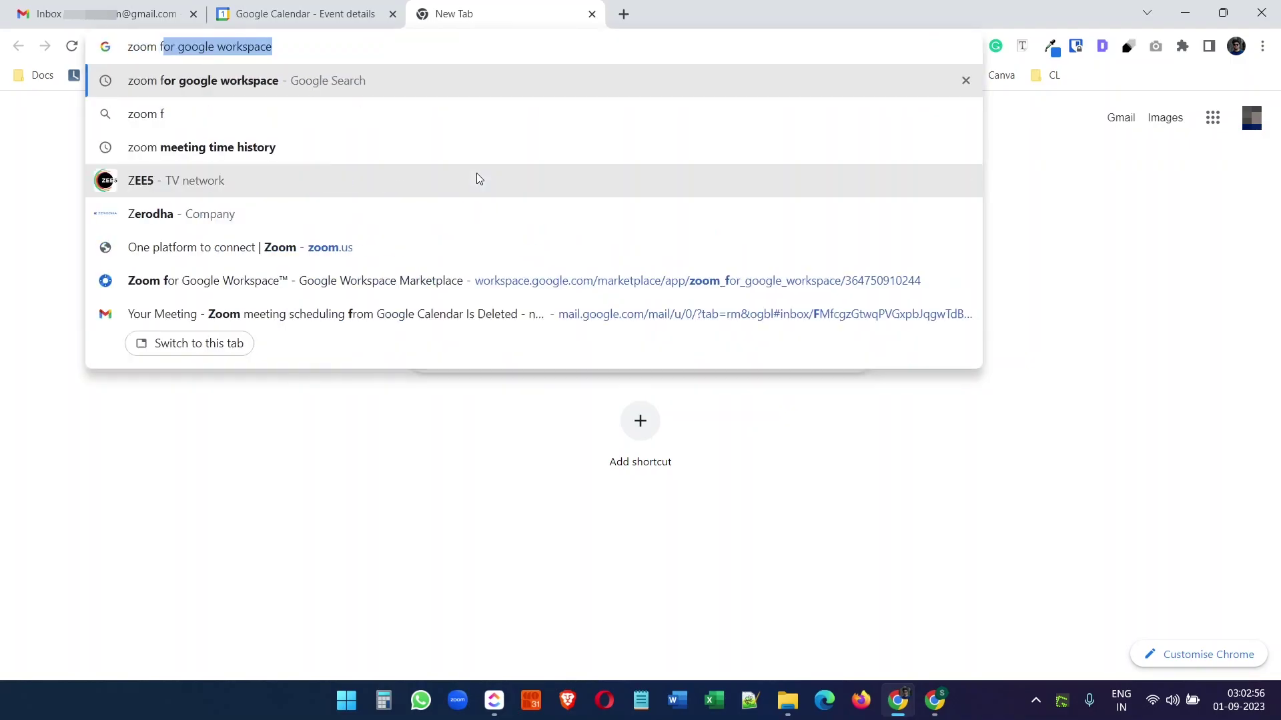
key("Return")
left_click(355, 301)
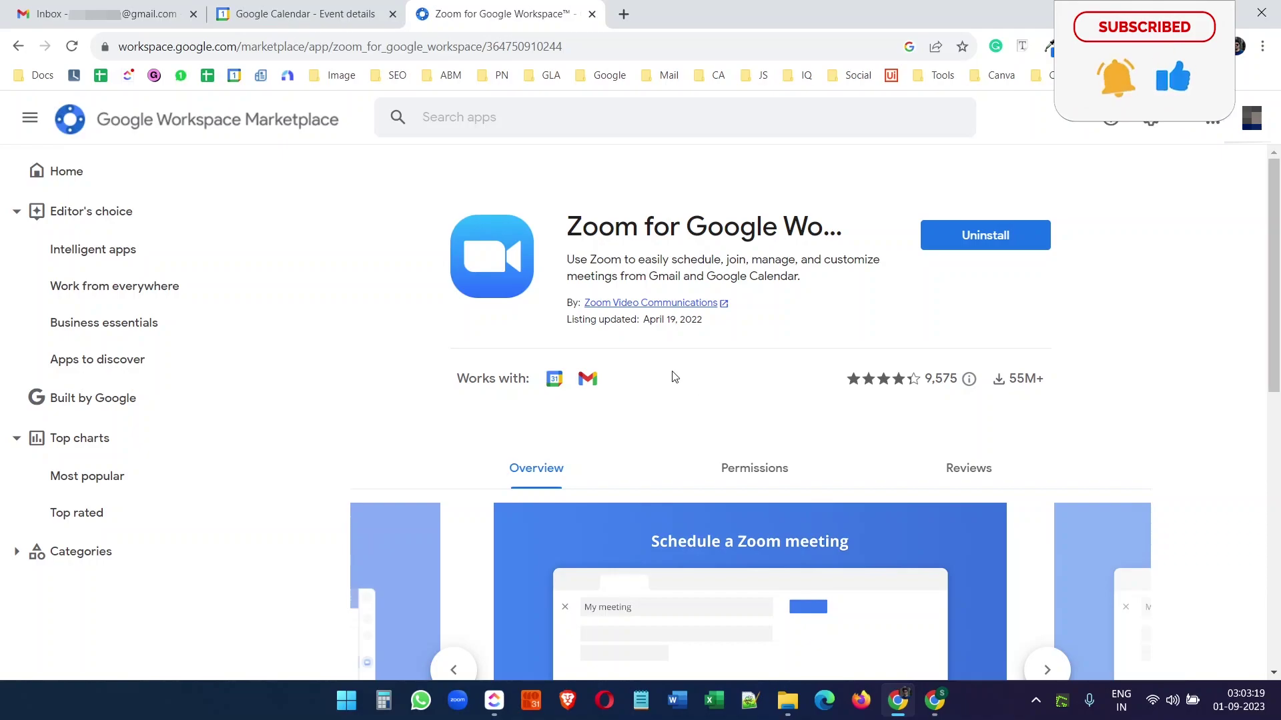
left_click(300, 12)
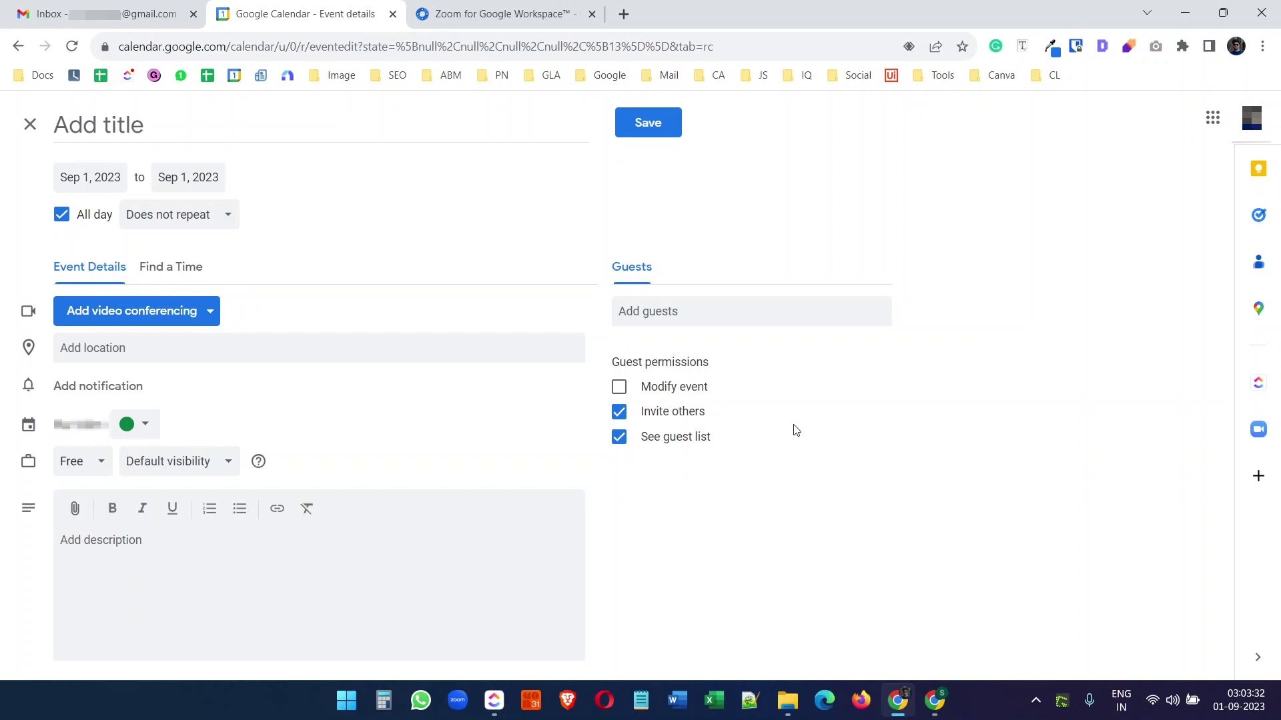
Title the event 'Zoom Meeting scheduling from Google Calendar' and make it a 10:00–10:30am timed event
left_click(152, 122)
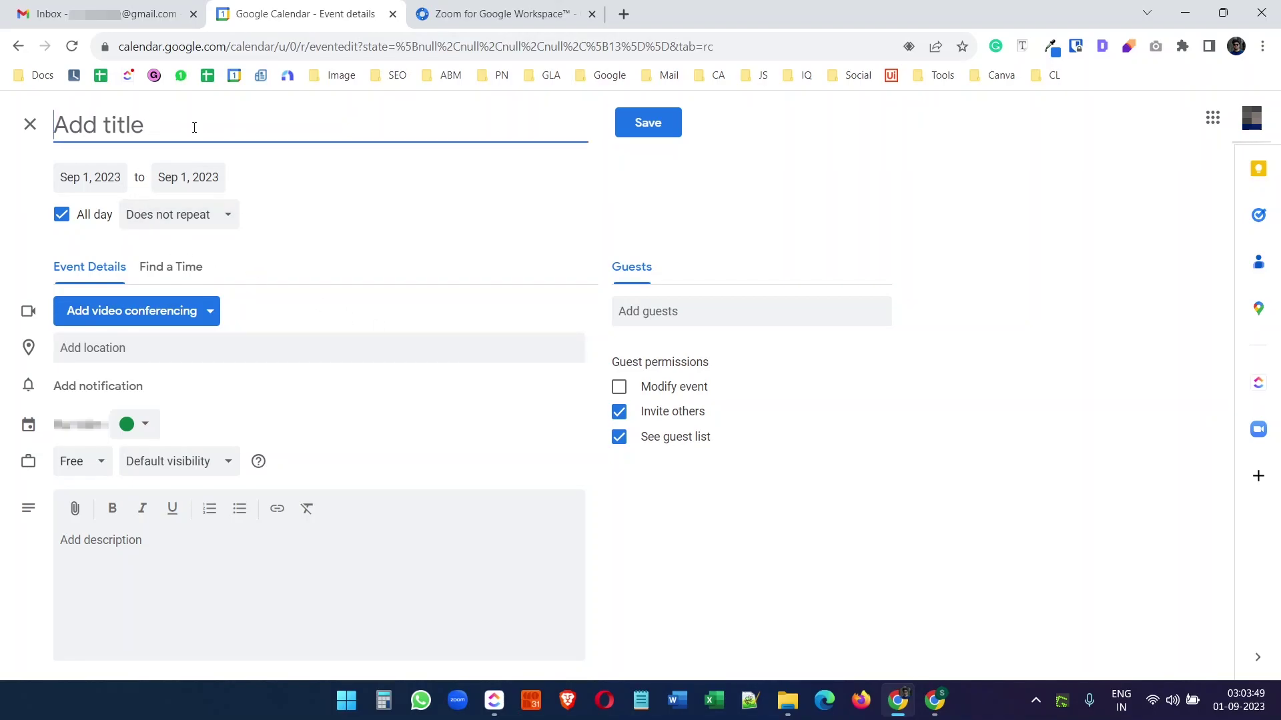
type("Zoom Meeting scheduling")
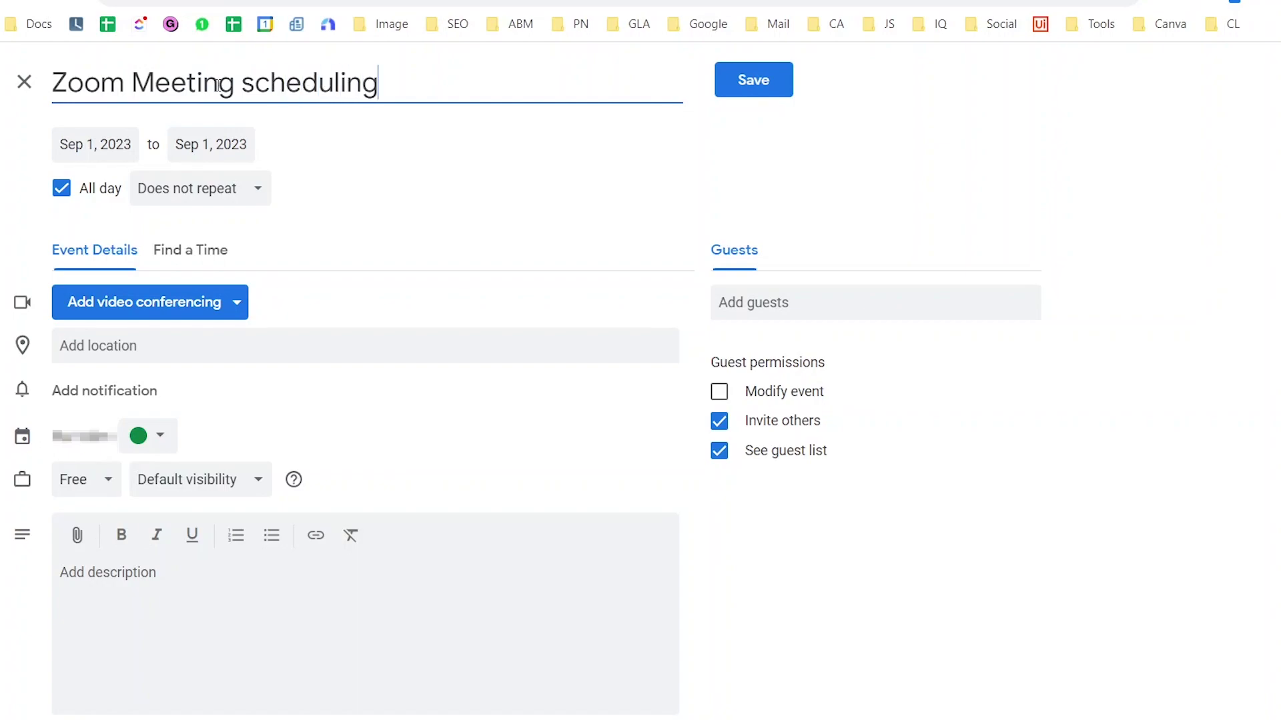
type(" from Google Calendar")
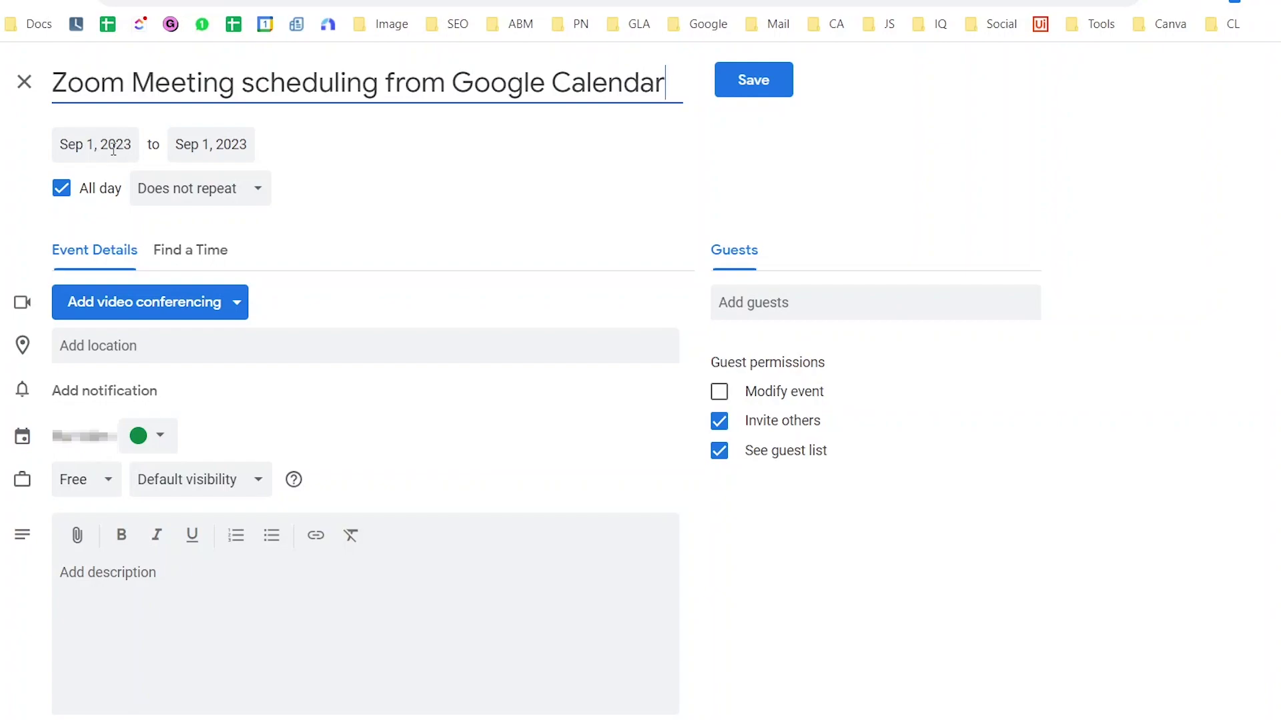
left_click(60, 188)
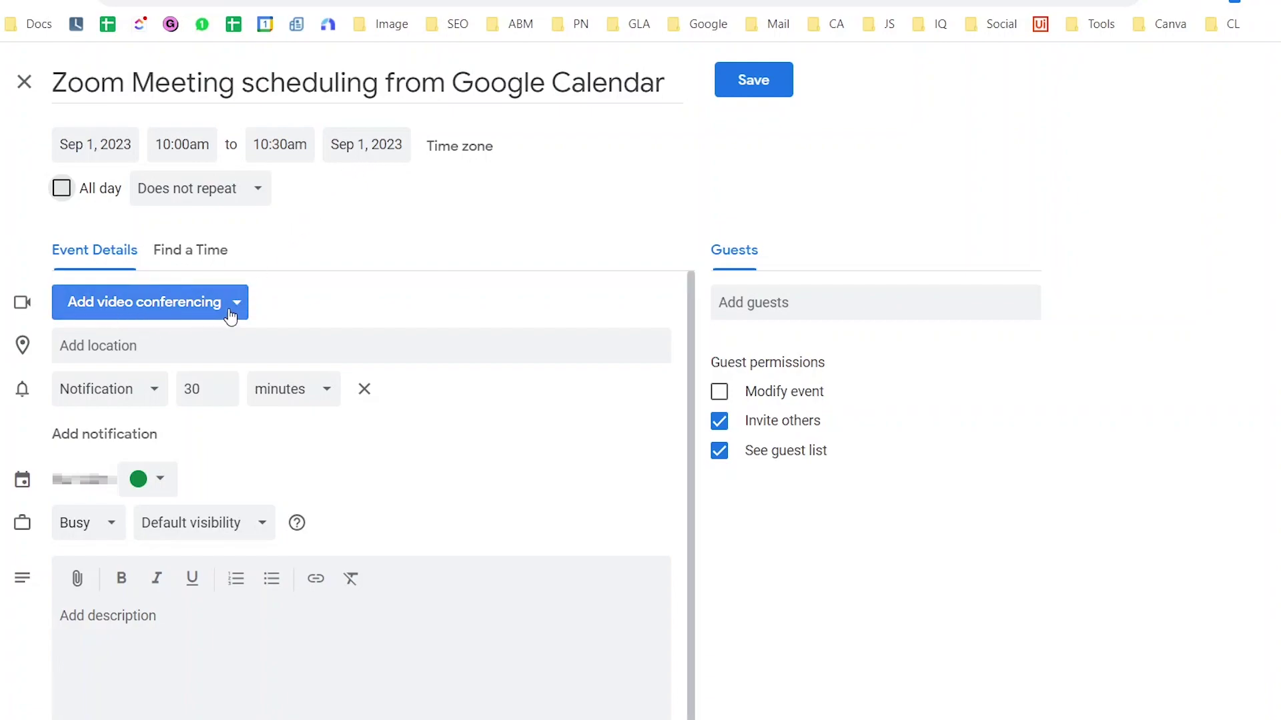
Add Zoom Meeting video conferencing to the event
left_click(234, 304)
left_click(208, 439)
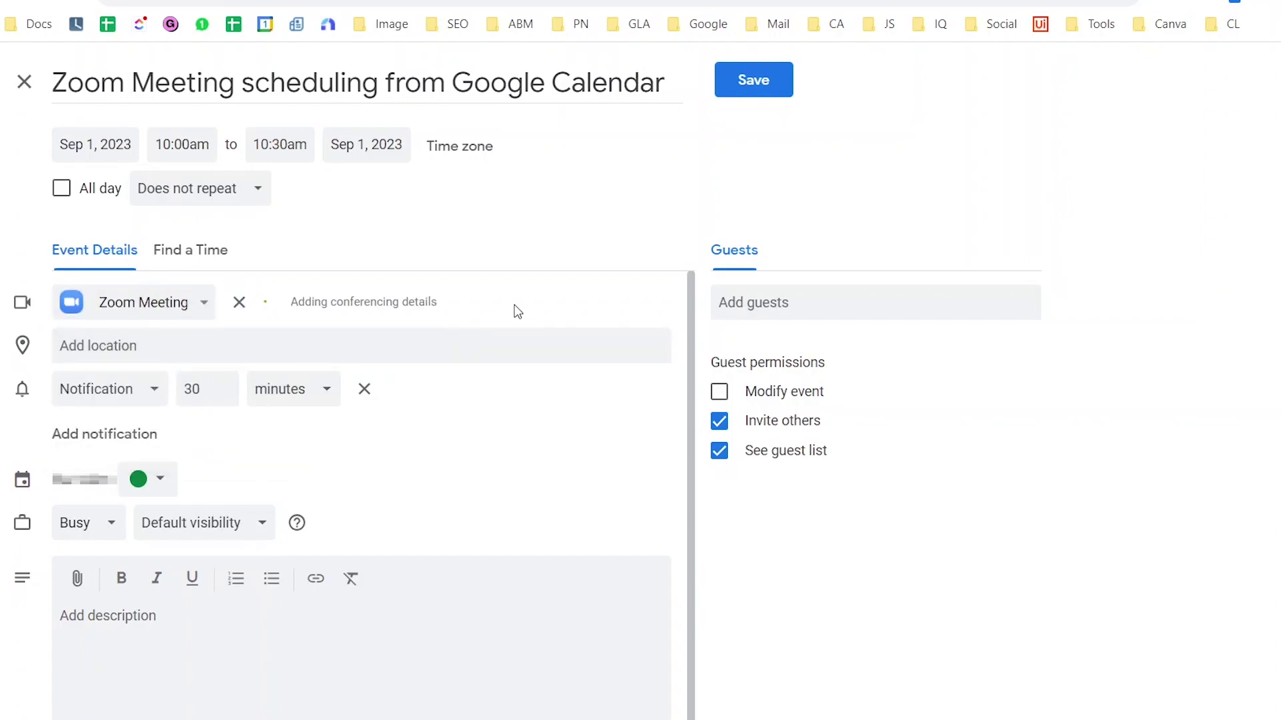
scroll(518, 312, "down", 3)
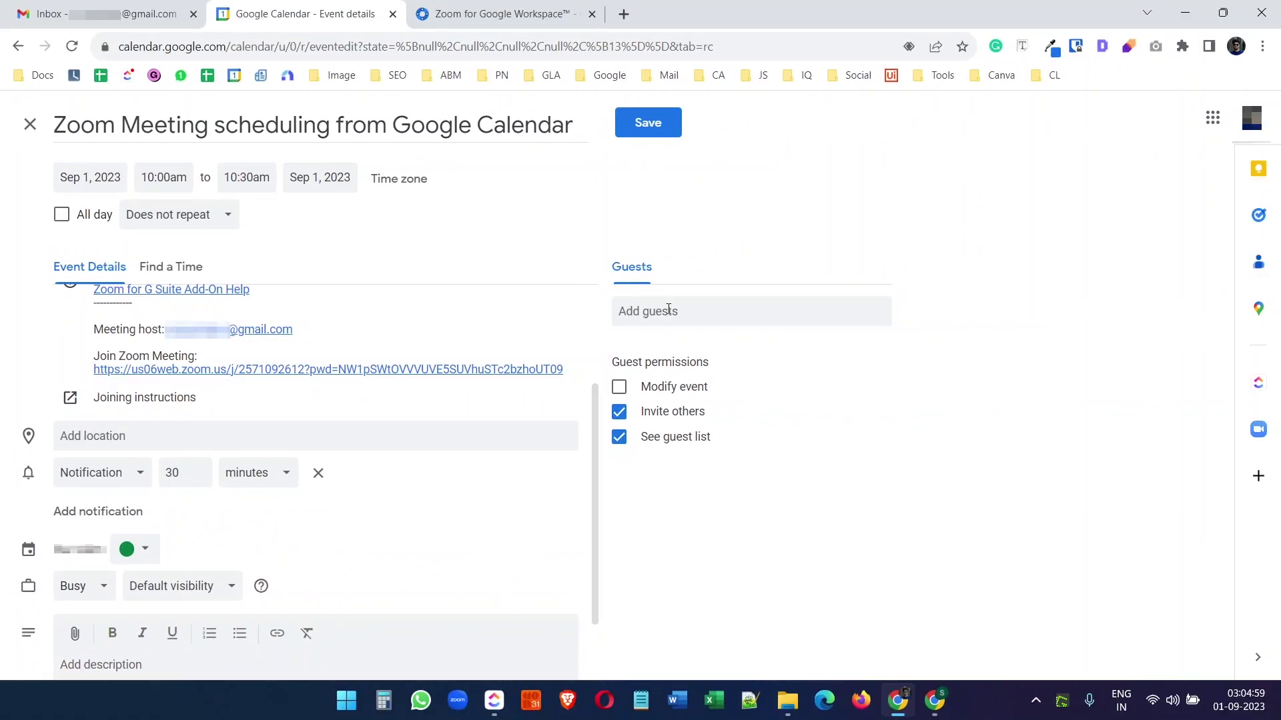
Invite the guest found by searching 'sub', save the event, and send the invitation emails
left_click(667, 309)
type("sub")
left_click(691, 354)
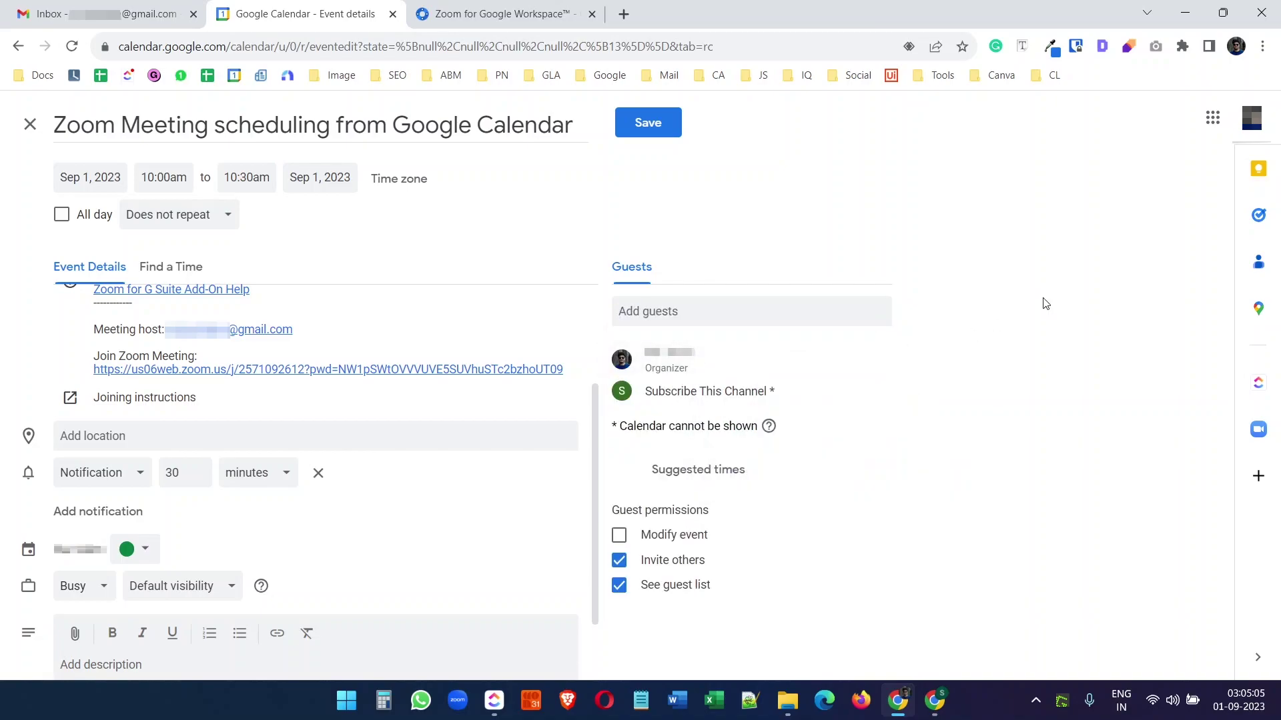
left_click(655, 126)
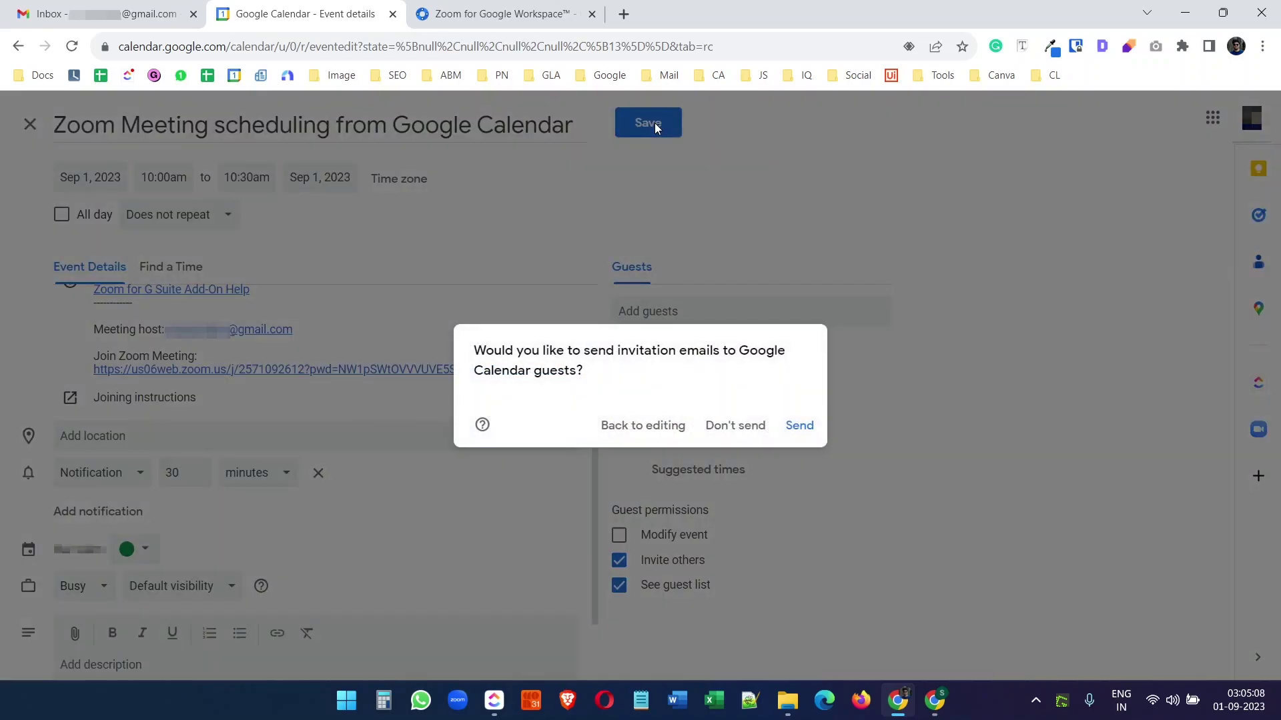
left_click(804, 430)
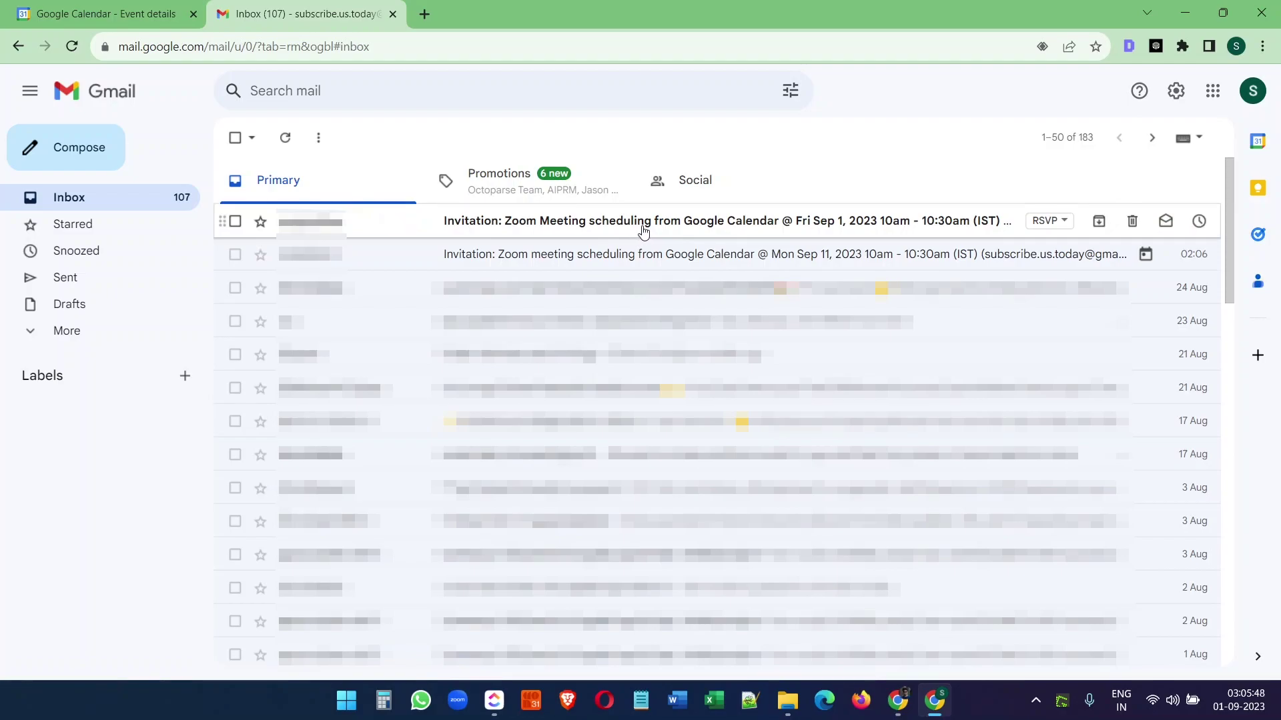
Review the invitation email's date, guests and Zoom join details, then switch to the Zoom app
left_click(643, 231)
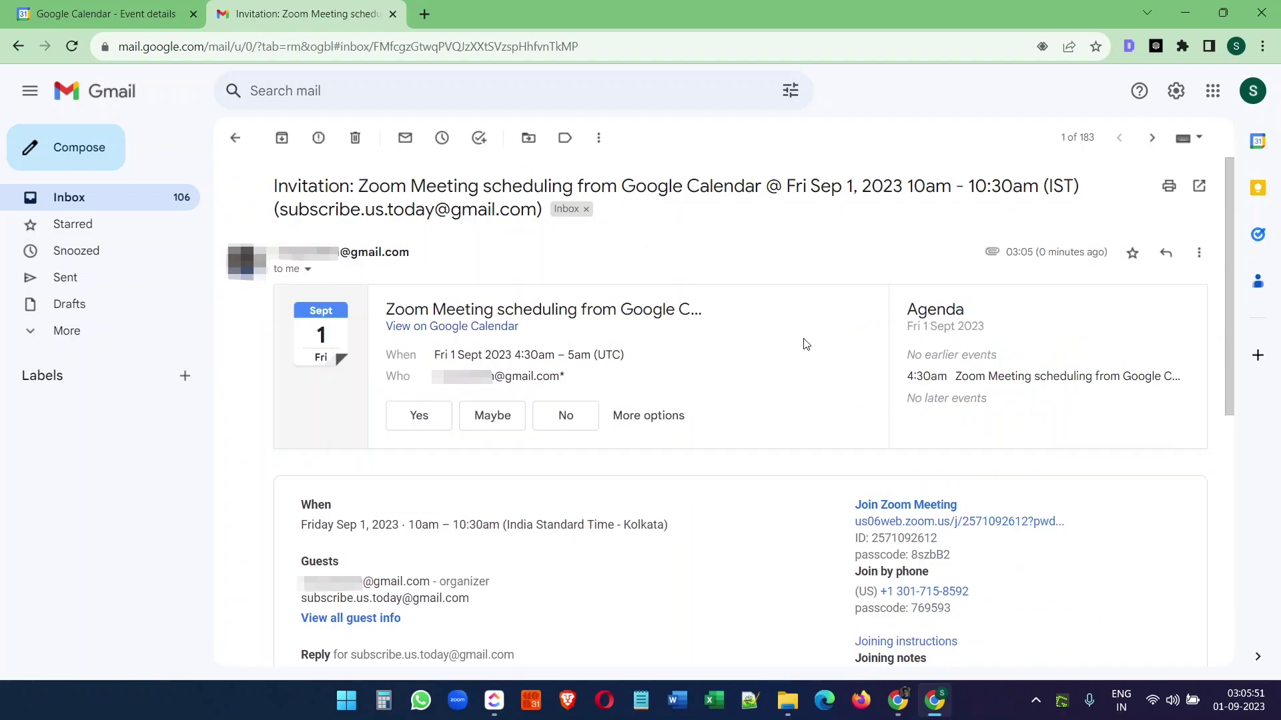
scroll(825, 398, "down", 1)
scroll(826, 397, "down", 3)
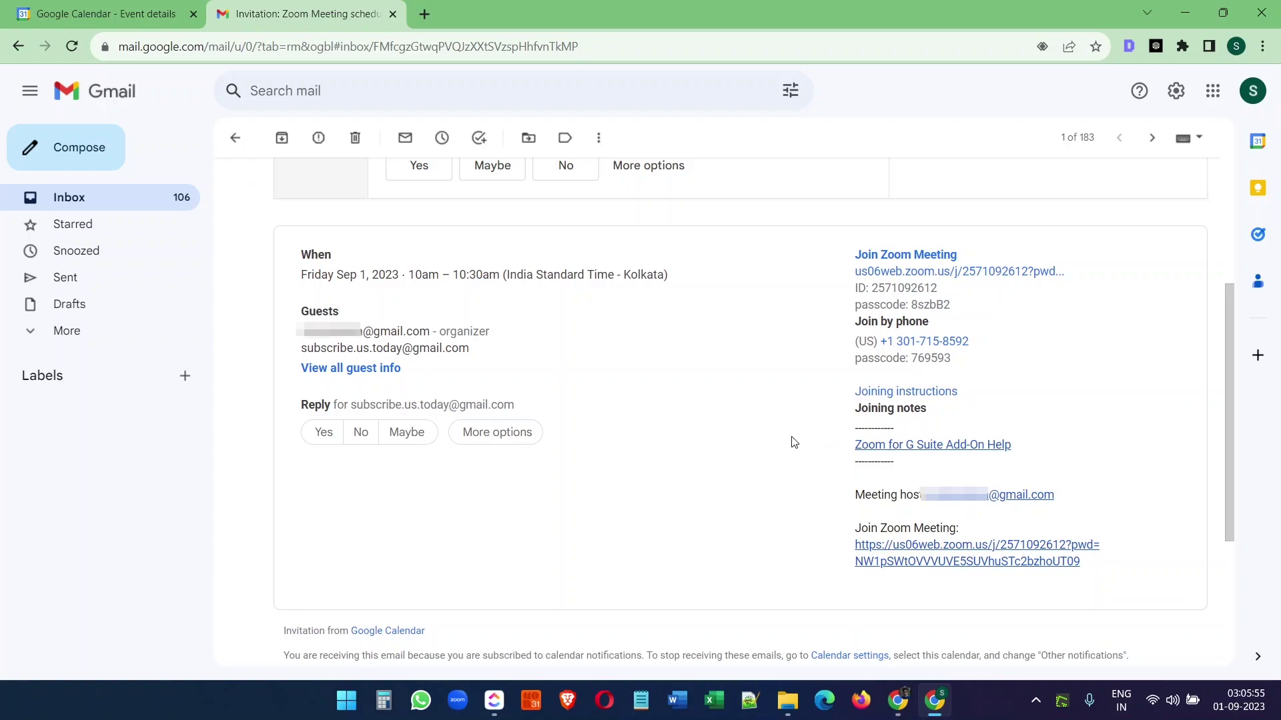
left_click(456, 702)
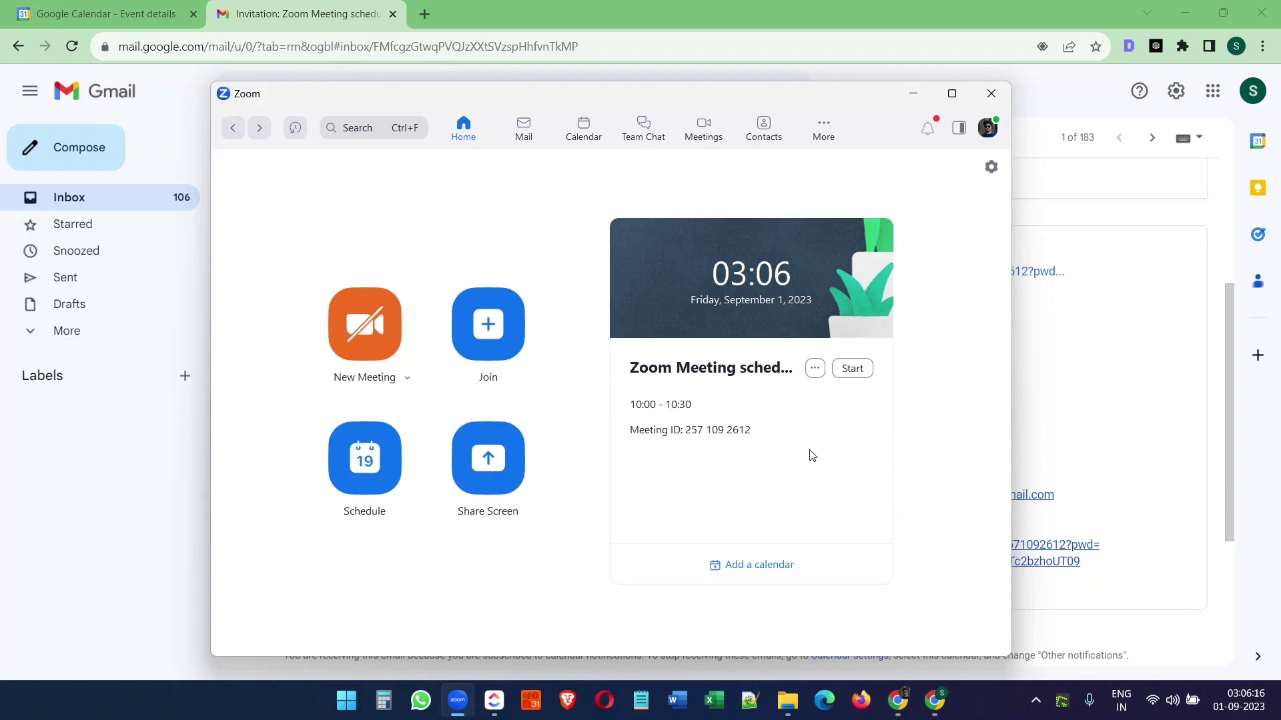
Open the Copy Invitation / Edit / Delete options on the 10:00–10:30 scheduled meeting card
left_click(815, 370)
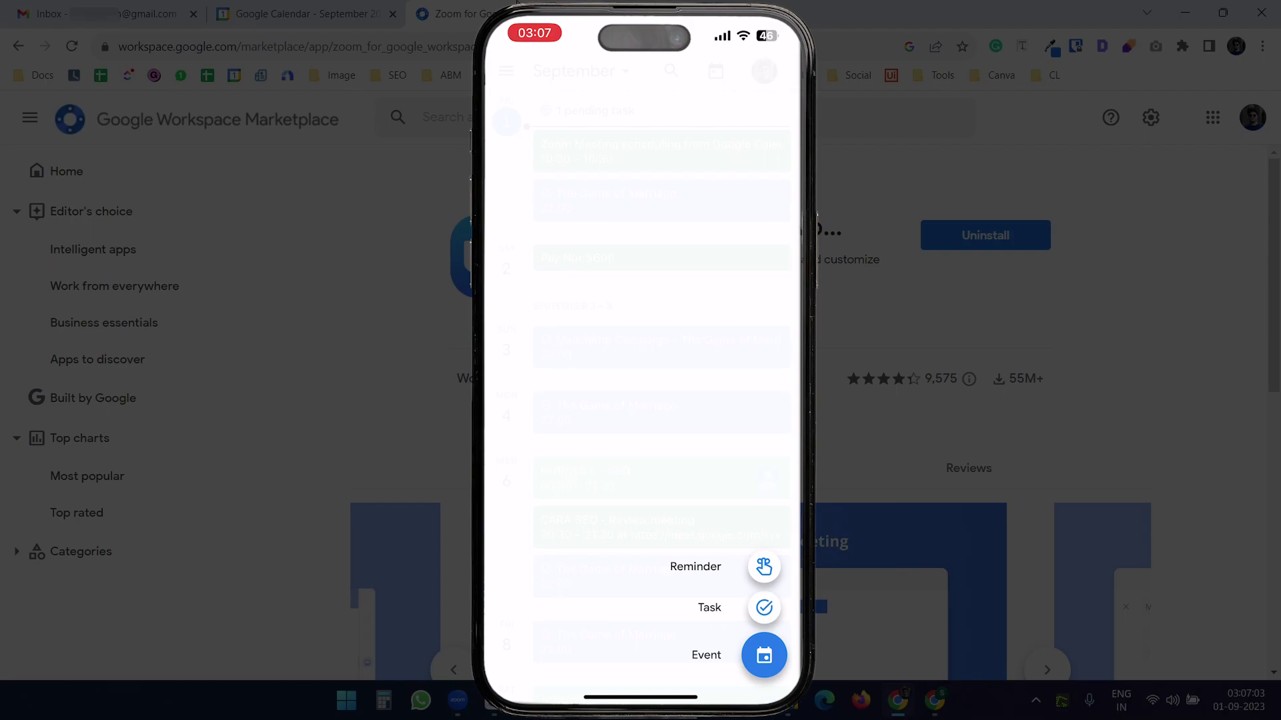
On the phone, create a new event and choose Zoom Meeting from the Add-ons conferencing list
left_click(764, 656)
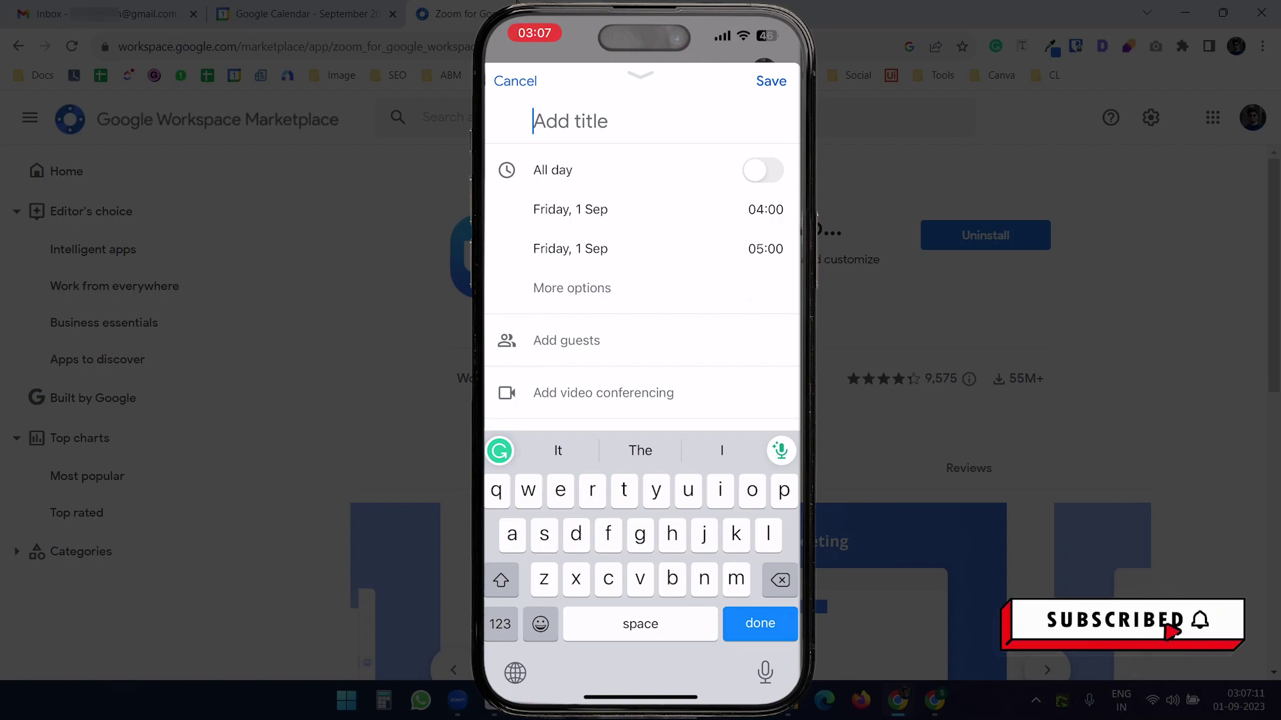
scroll(640, 334, "down", 2)
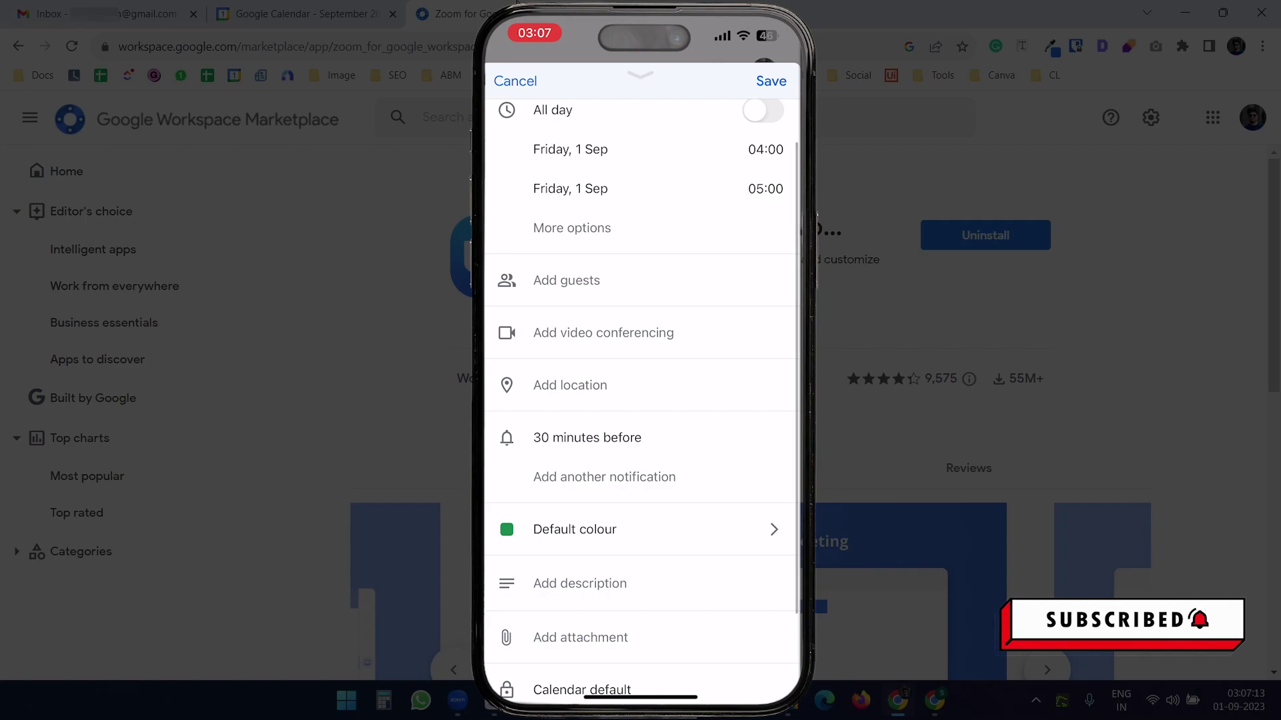
left_click(603, 332)
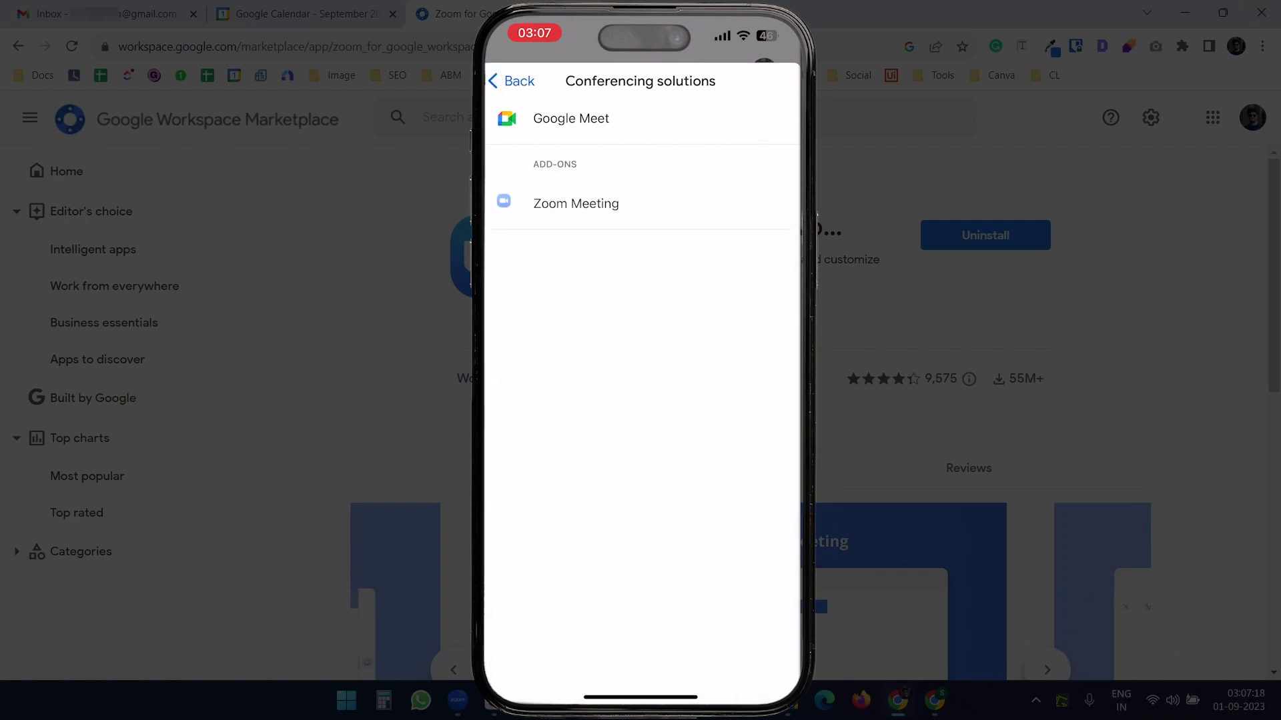
left_click(575, 203)
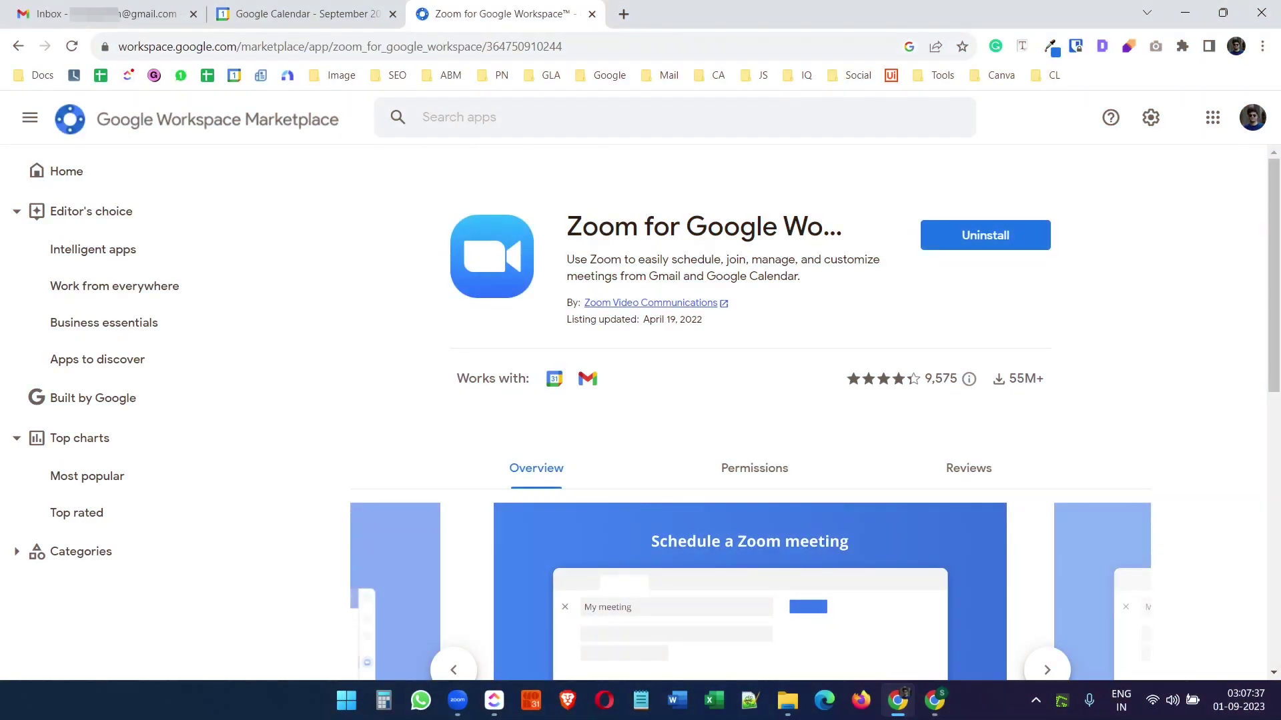
Open the 'Finalizing Details for the Upcoming Strategic Discussion' email from the Primary inbox
left_click(36, 7)
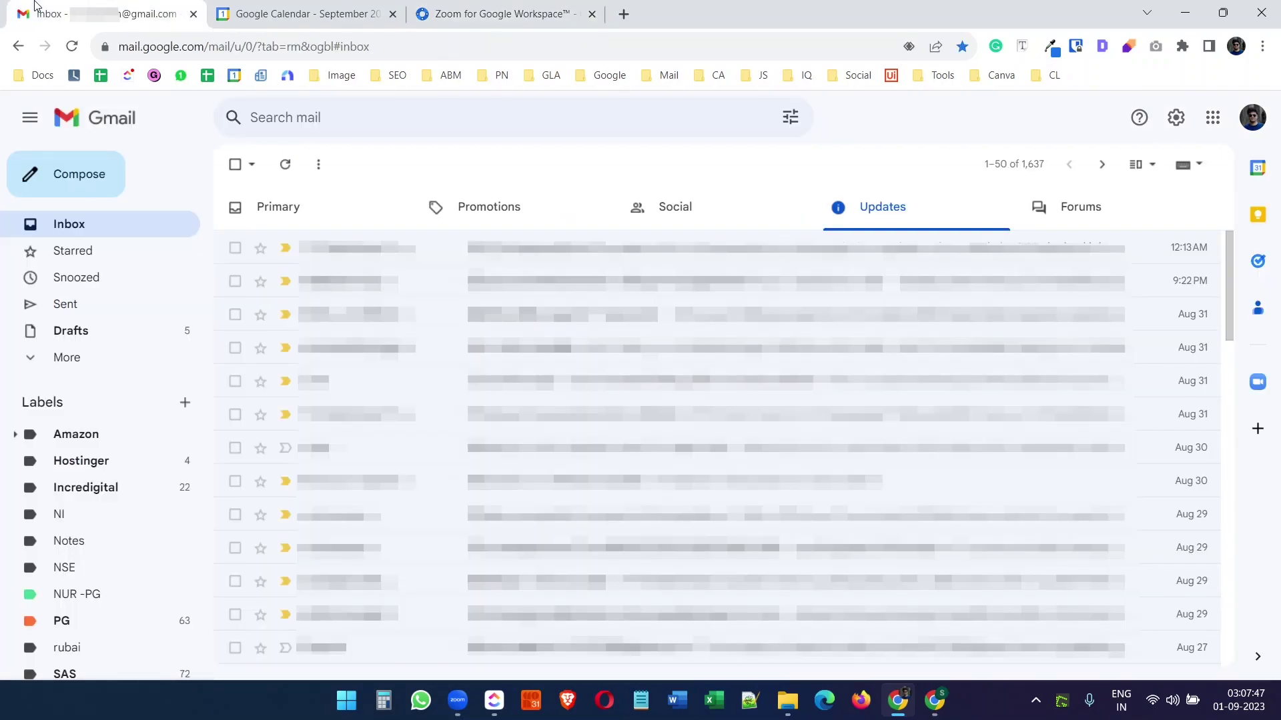
left_click(278, 206)
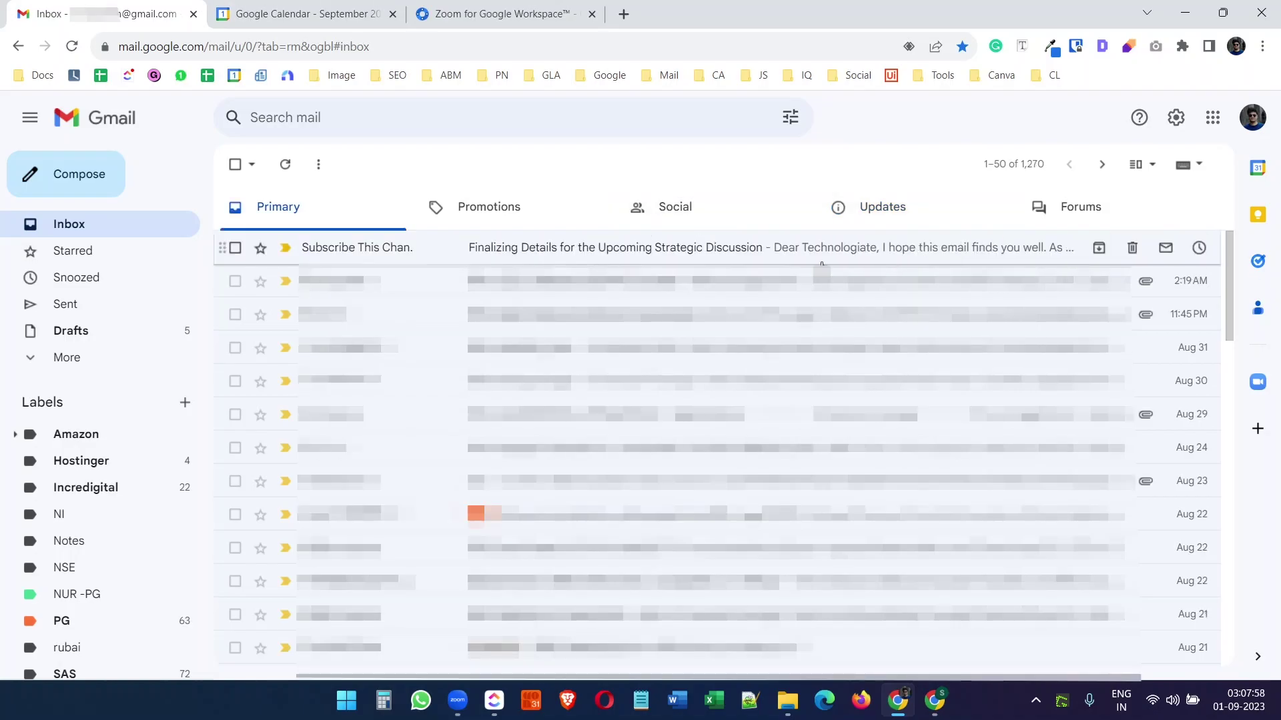
left_click(648, 258)
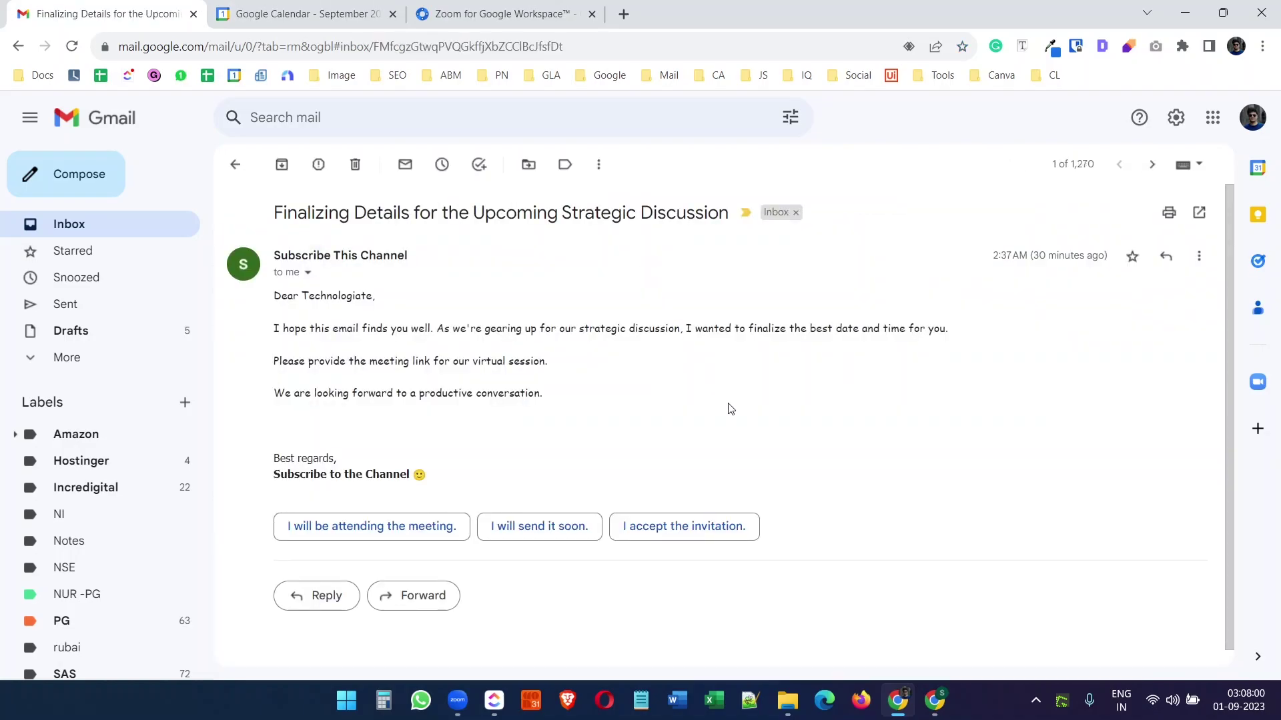
scroll(768, 404, "down", 1)
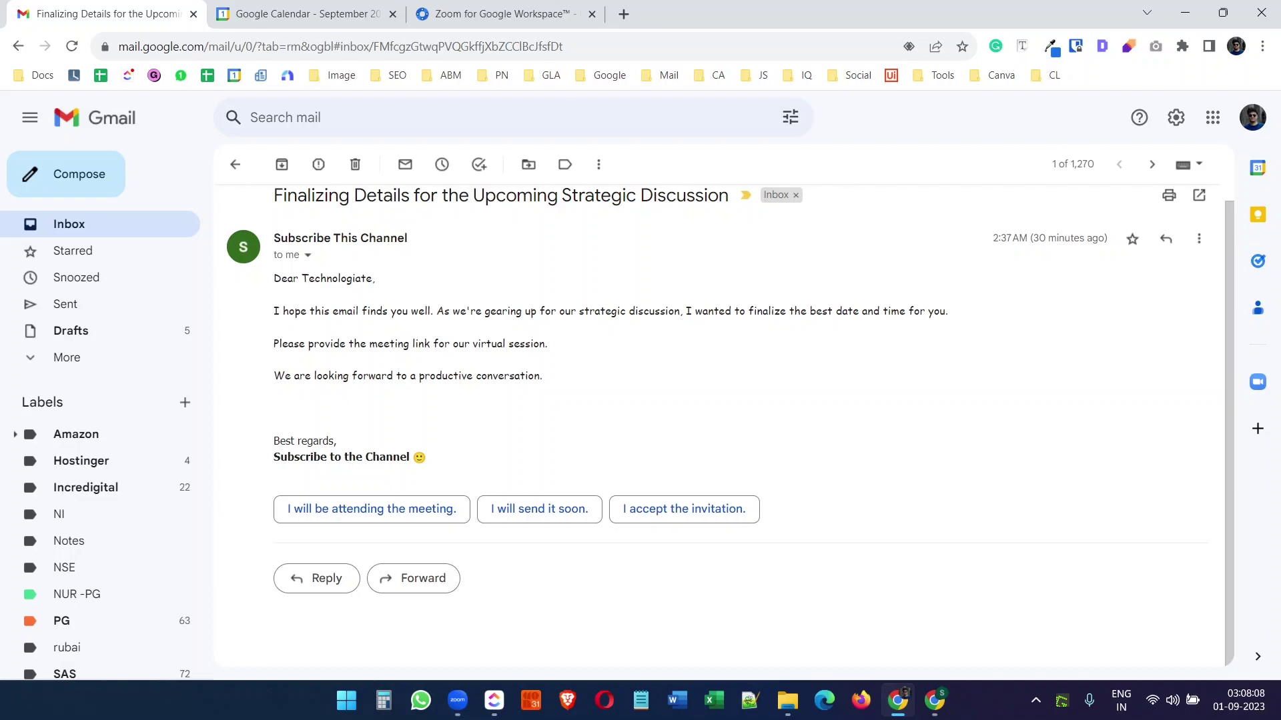
Briefly bring up the Zoom app, minimize it, and start a reply to the email
left_click(457, 701)
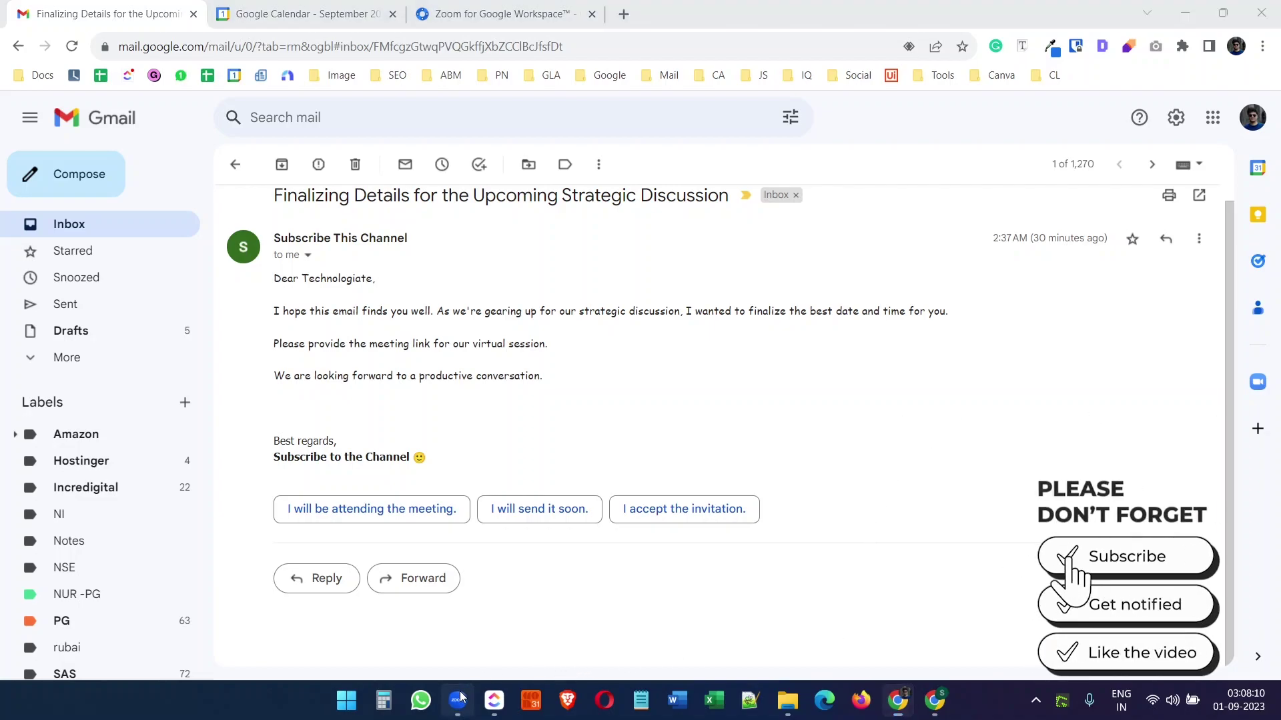
left_click(914, 93)
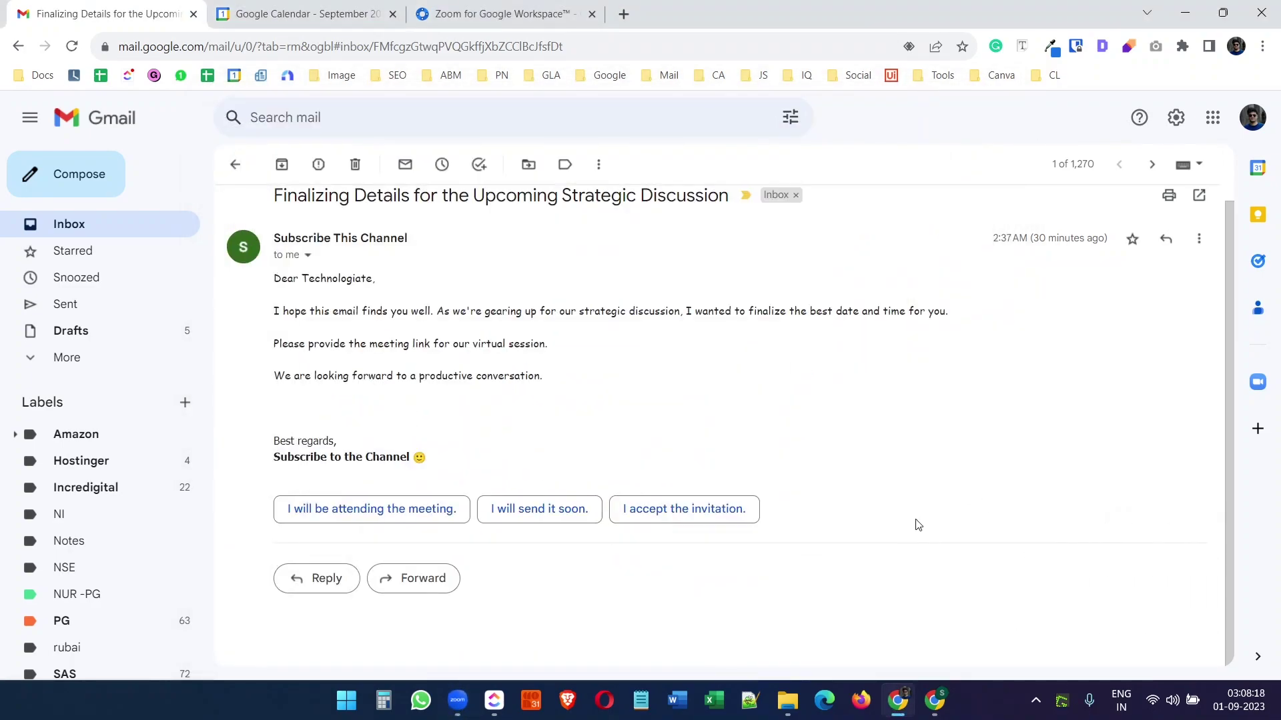
left_click(319, 589)
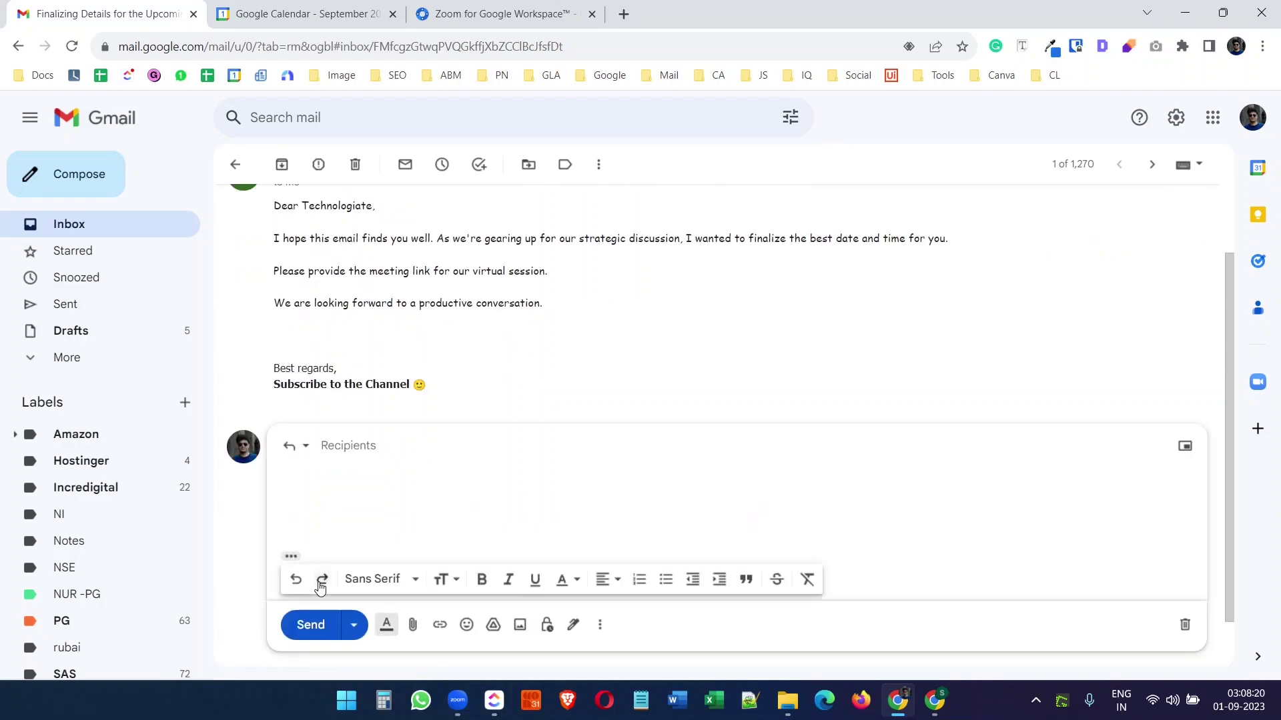
In the Zoom add-on panel, set the meeting date to 09/05/2023
left_click(1258, 383)
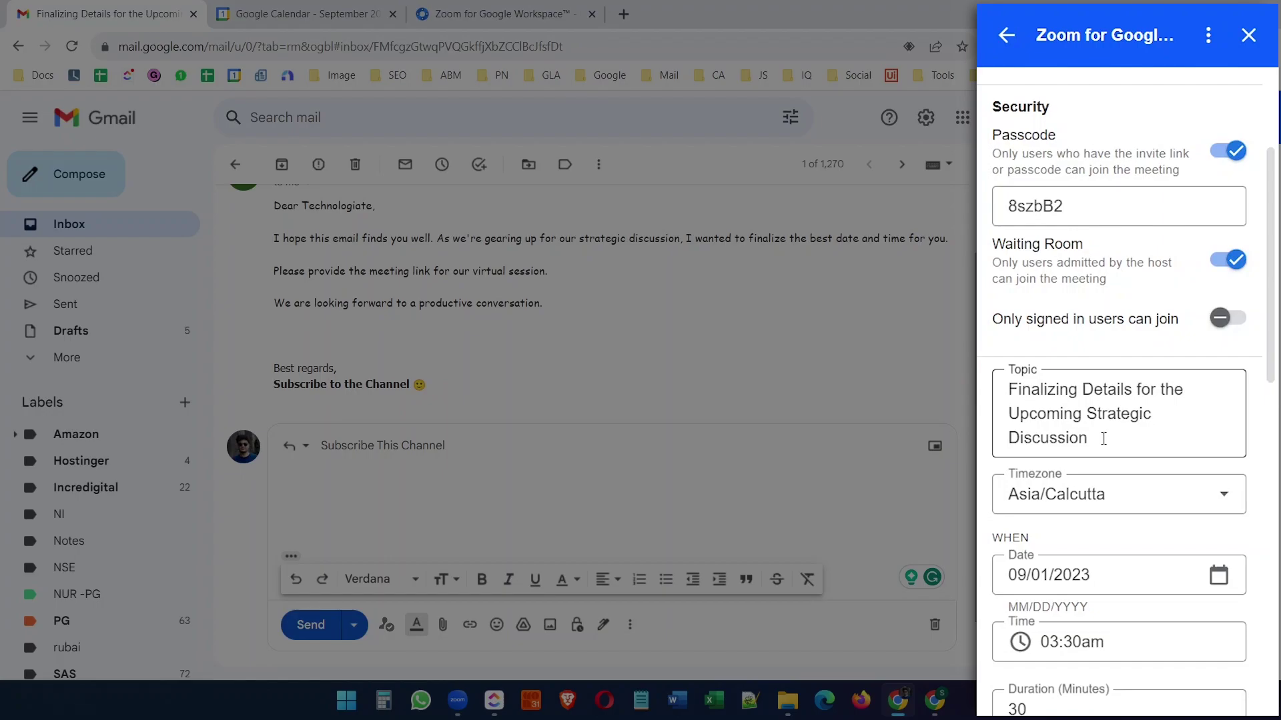
scroll(1097, 447, "down", 3)
left_click(1216, 371)
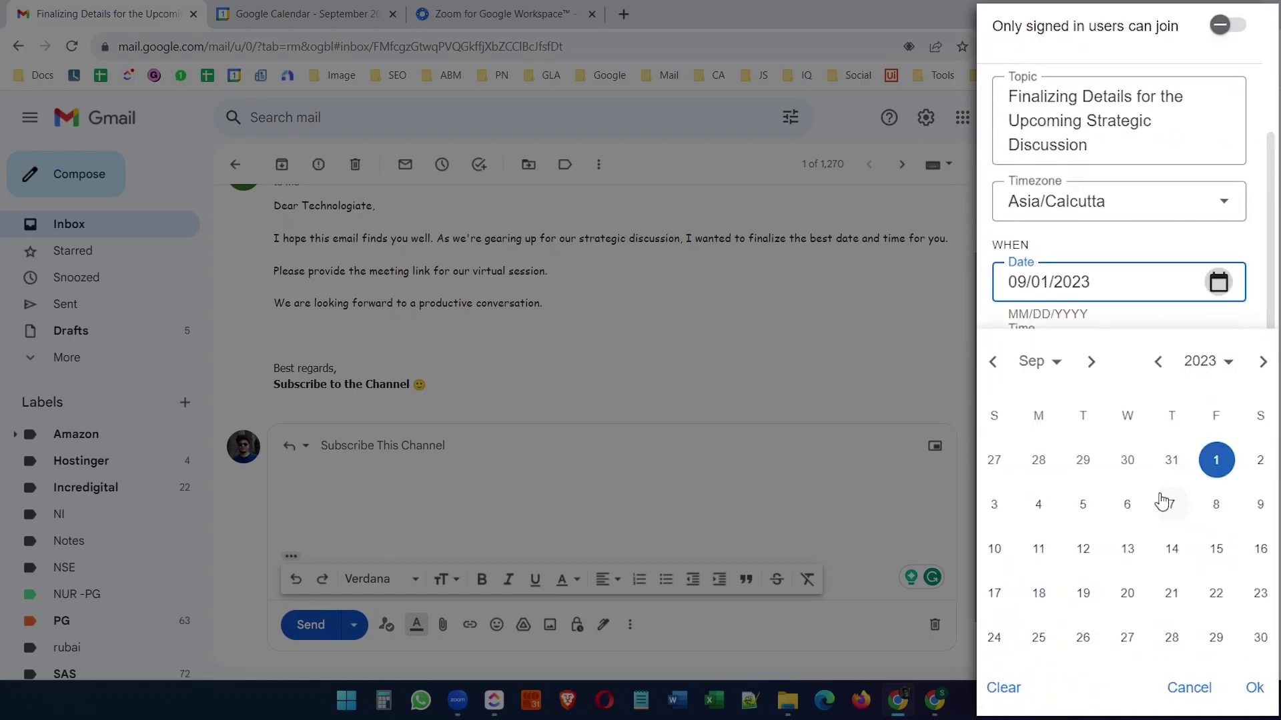
left_click(1082, 505)
left_click(1249, 689)
Set the meeting start time to 10:30am and the duration to 60 minutes
left_click(1175, 443)
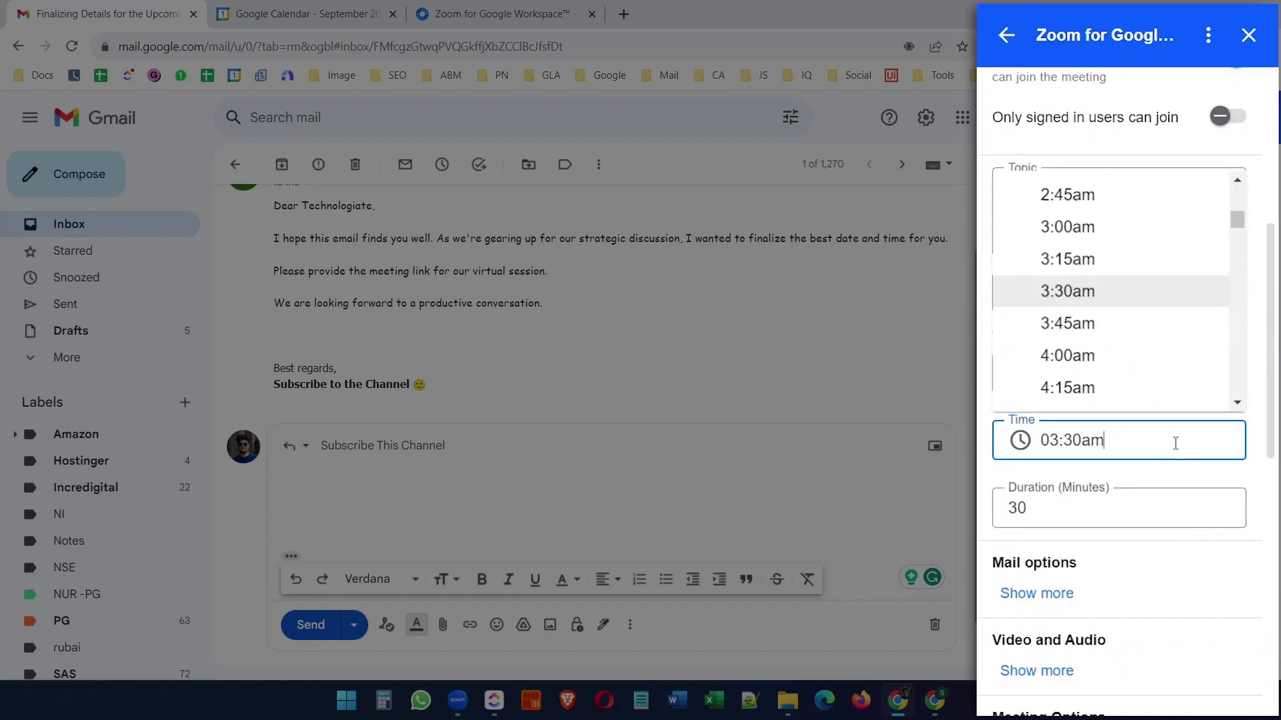
scroll(1095, 287, "down", 10)
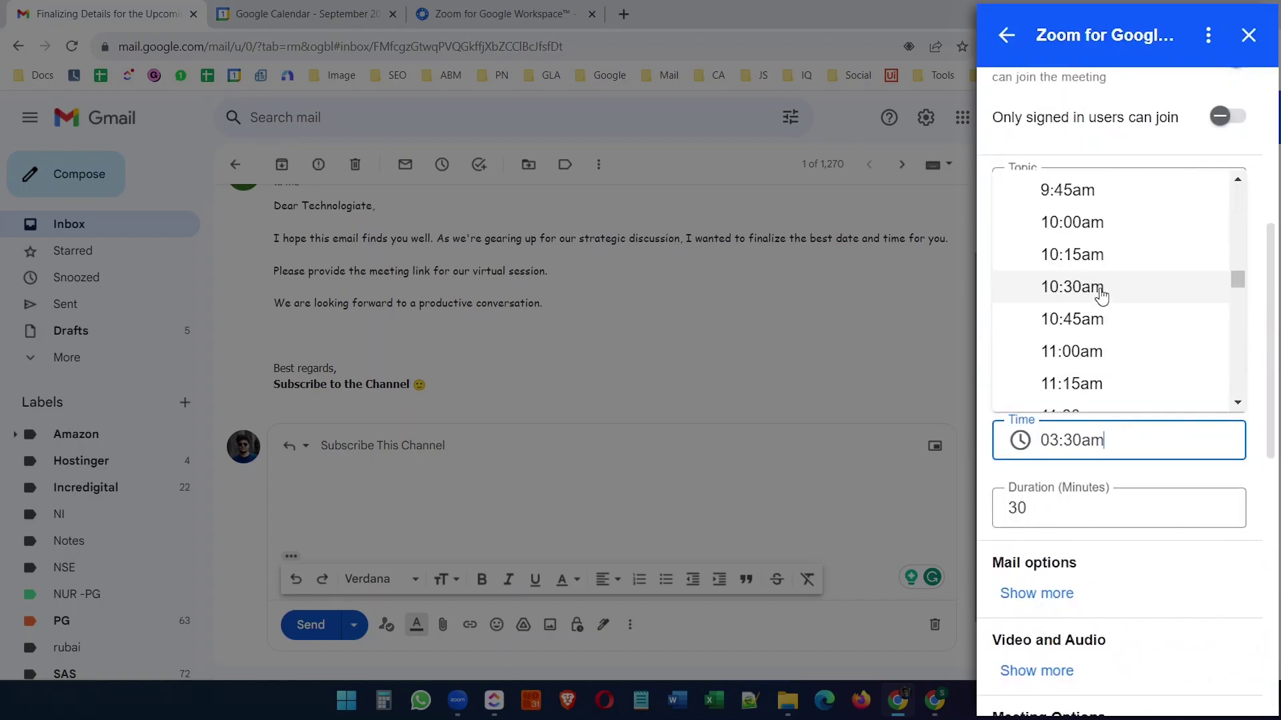
left_click(1095, 287)
double_click(1072, 516)
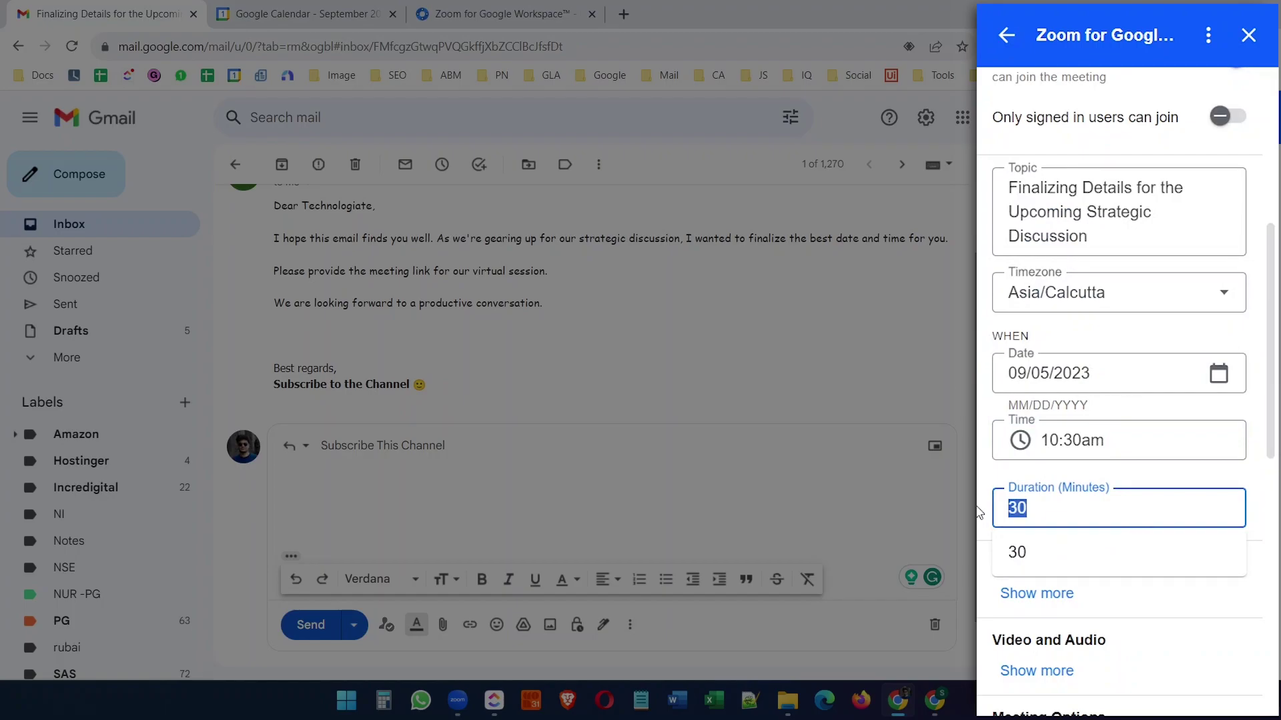
type("6")
left_click(1041, 553)
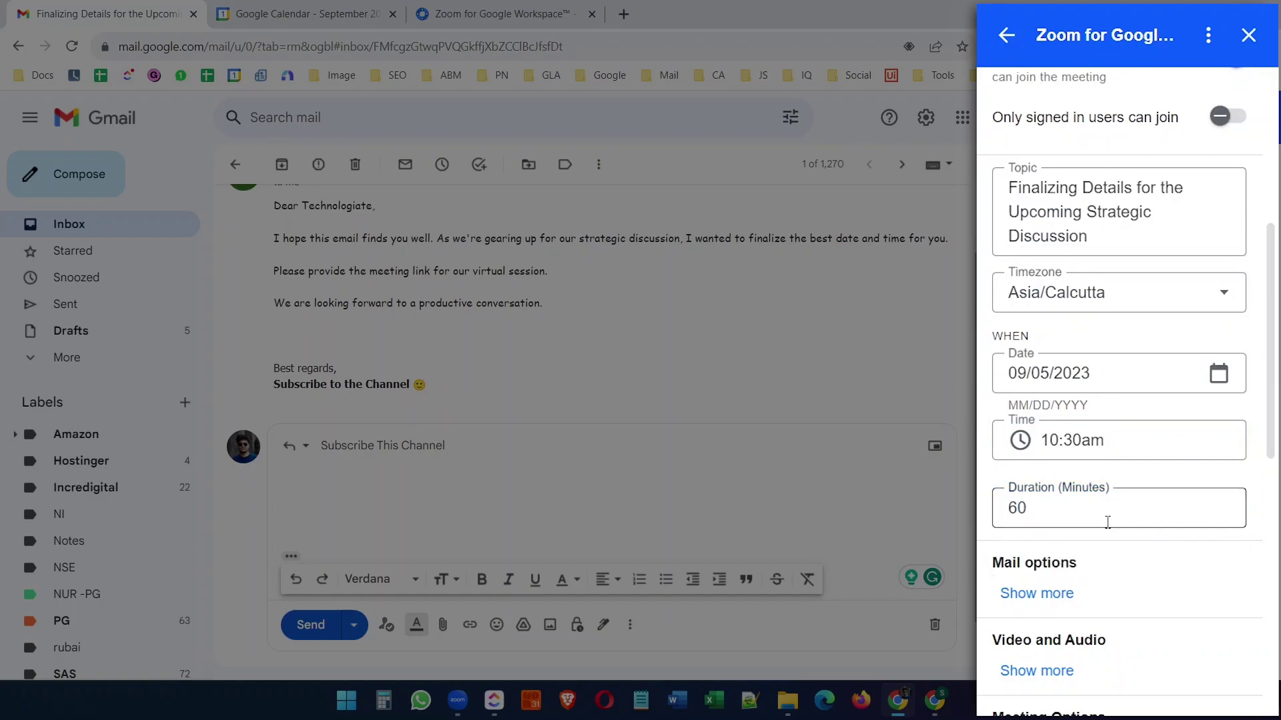
scroll(1107, 523, "down", 5)
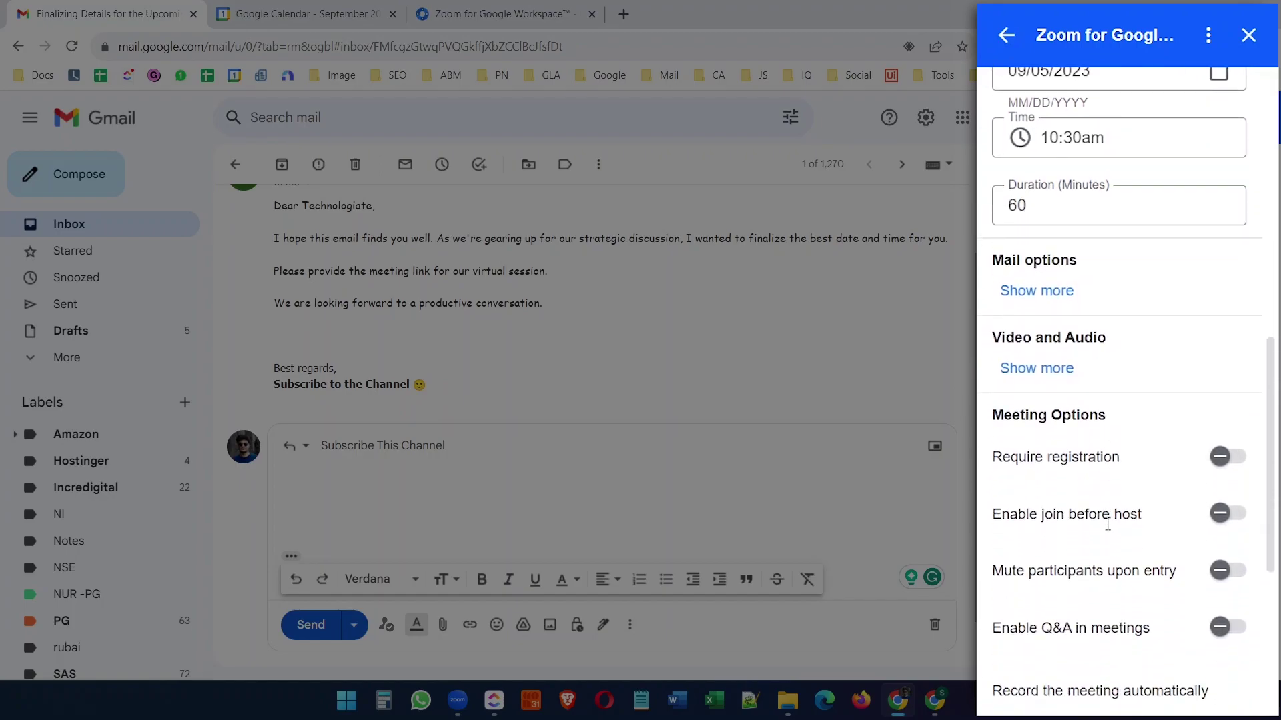
scroll(1107, 524, "down", 5)
scroll(1107, 524, "up", 10)
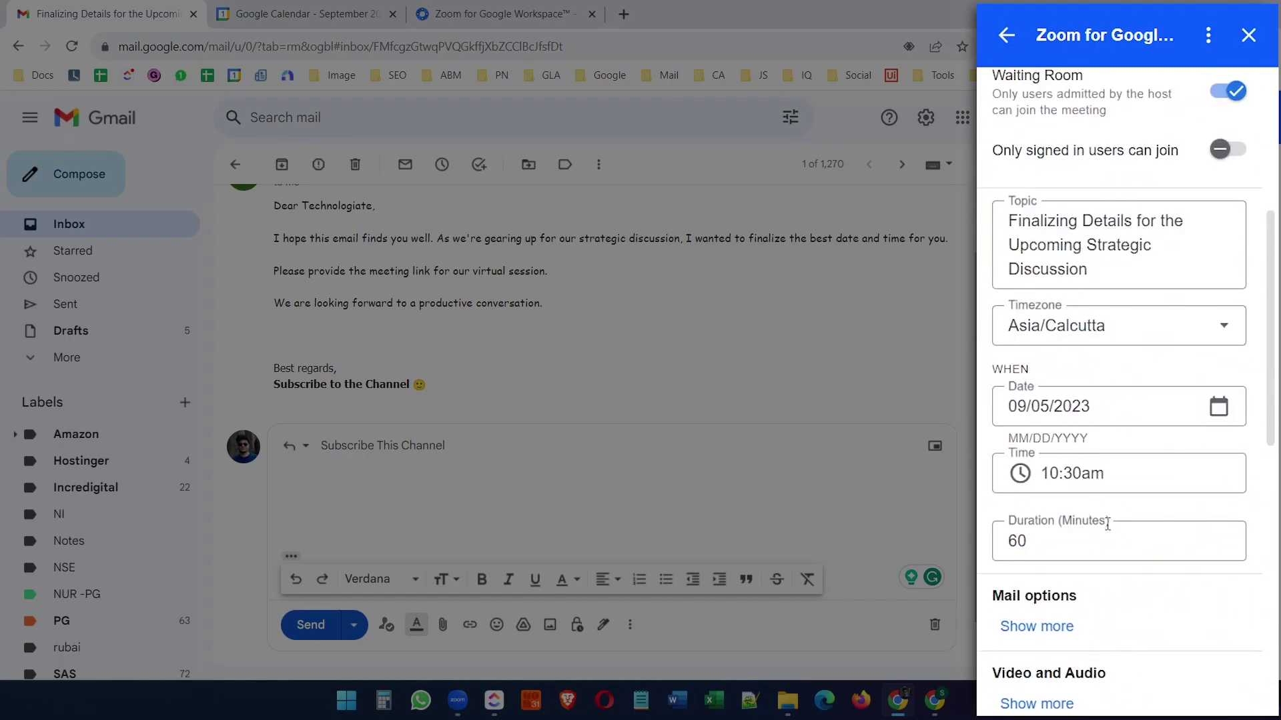
scroll(1108, 524, "up", 5)
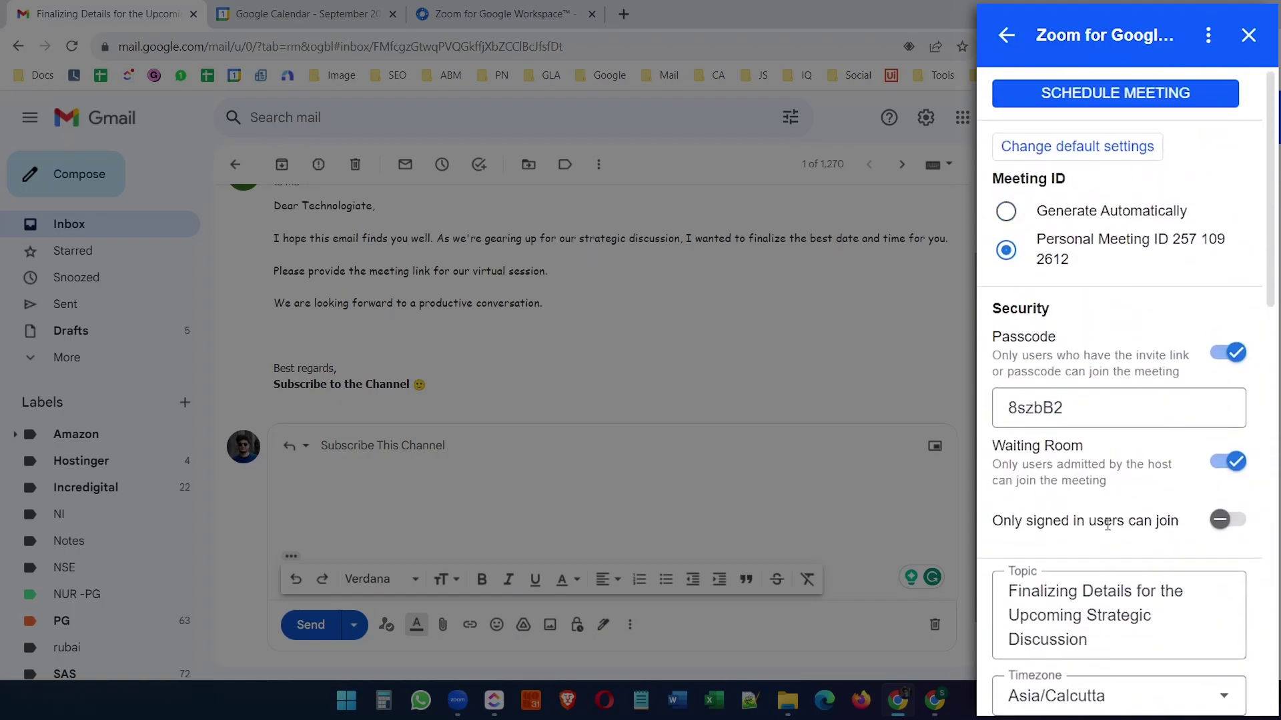
Schedule the Sep 05, 2023 10:30 AM Zoom meeting, close the panel, and reload Gmail
left_click(1111, 97)
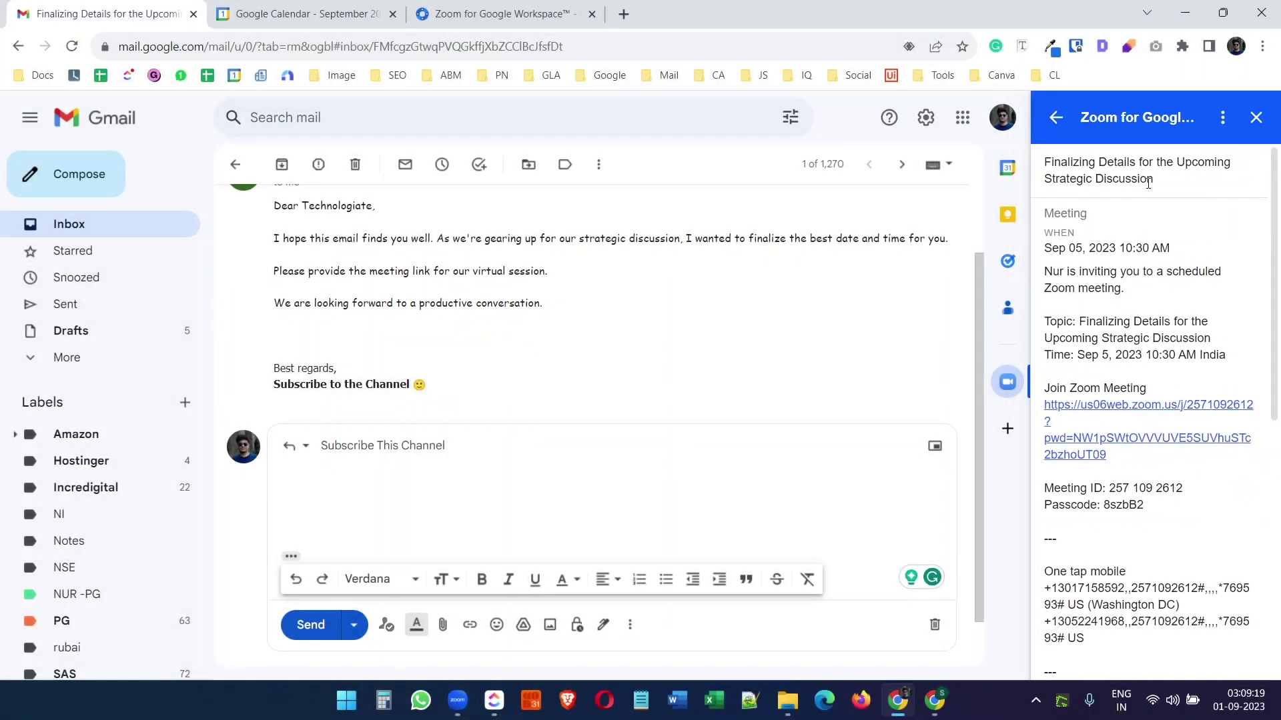
left_click(1257, 117)
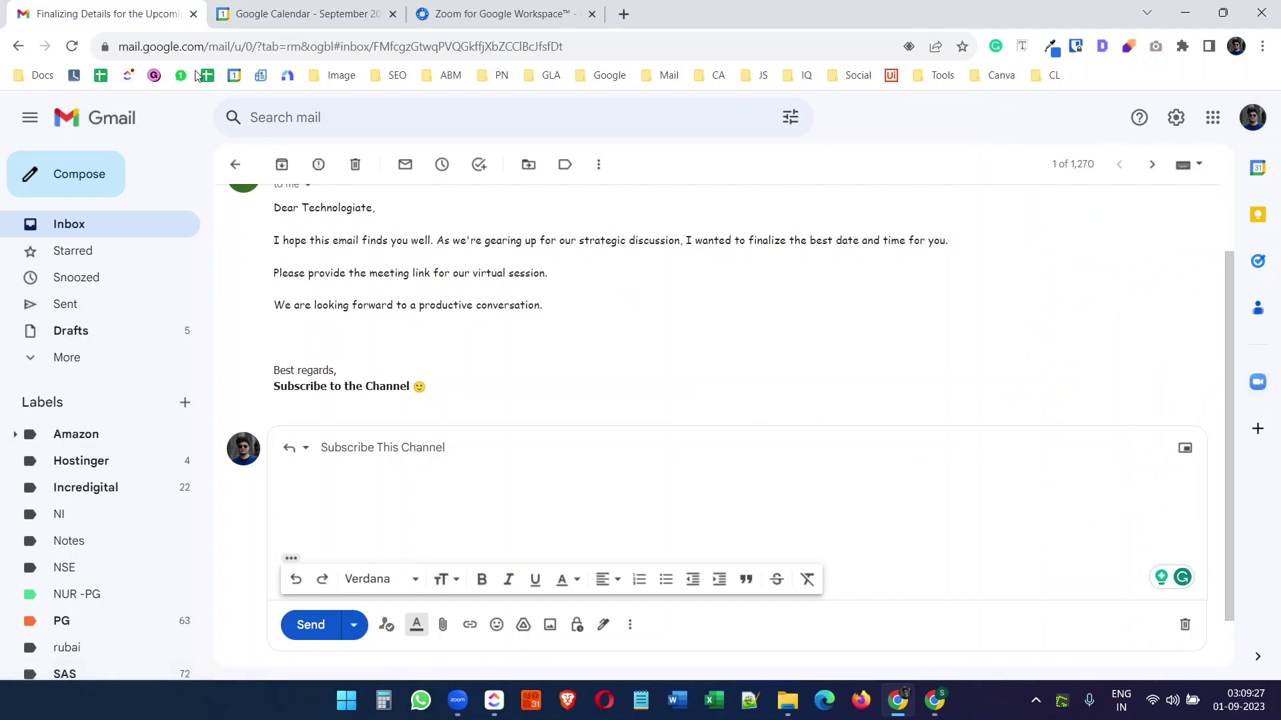
left_click(72, 46)
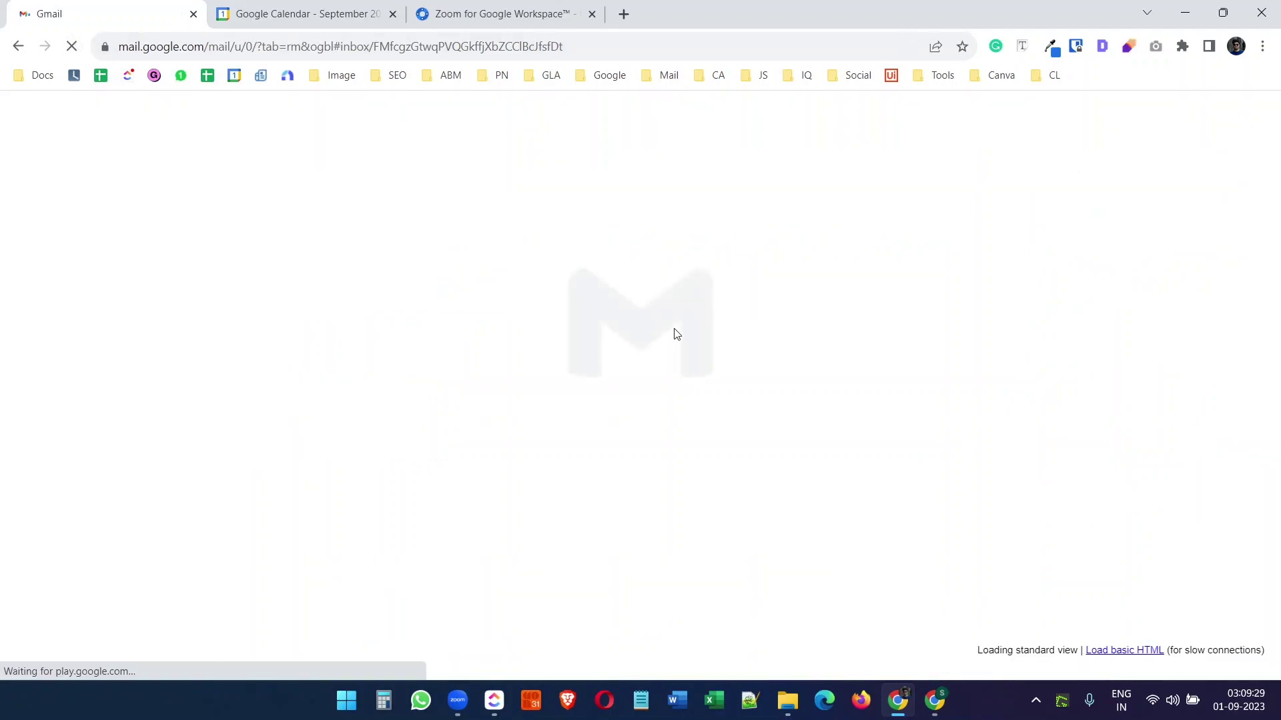